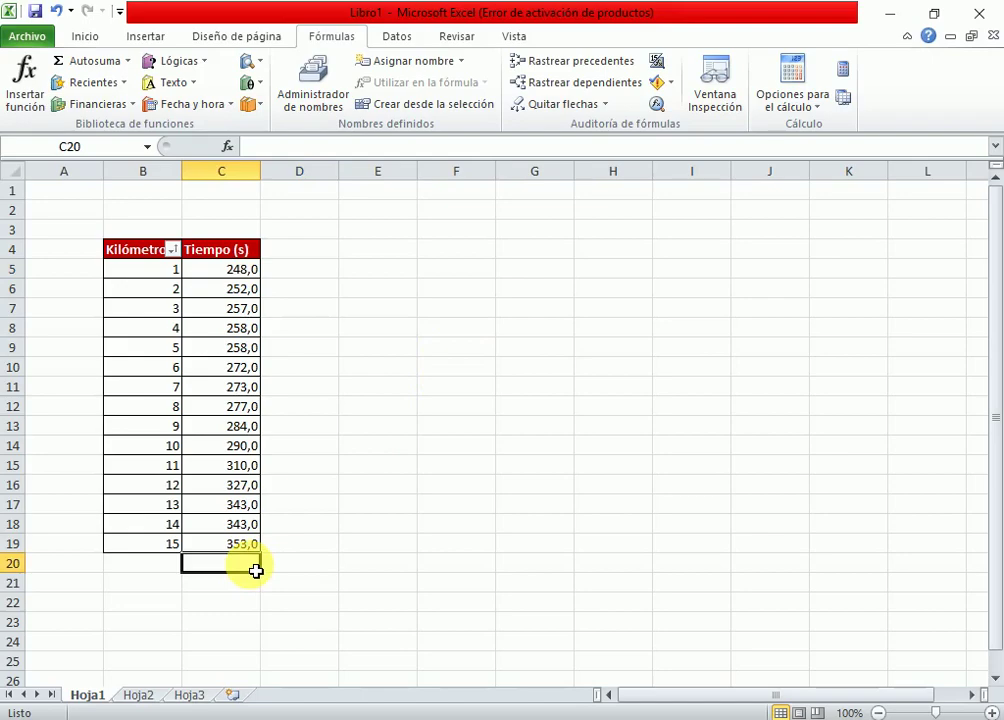
Calculate the mean time manually in C20 with the formula =SUMA(C5:C19)/B19.
type("=")
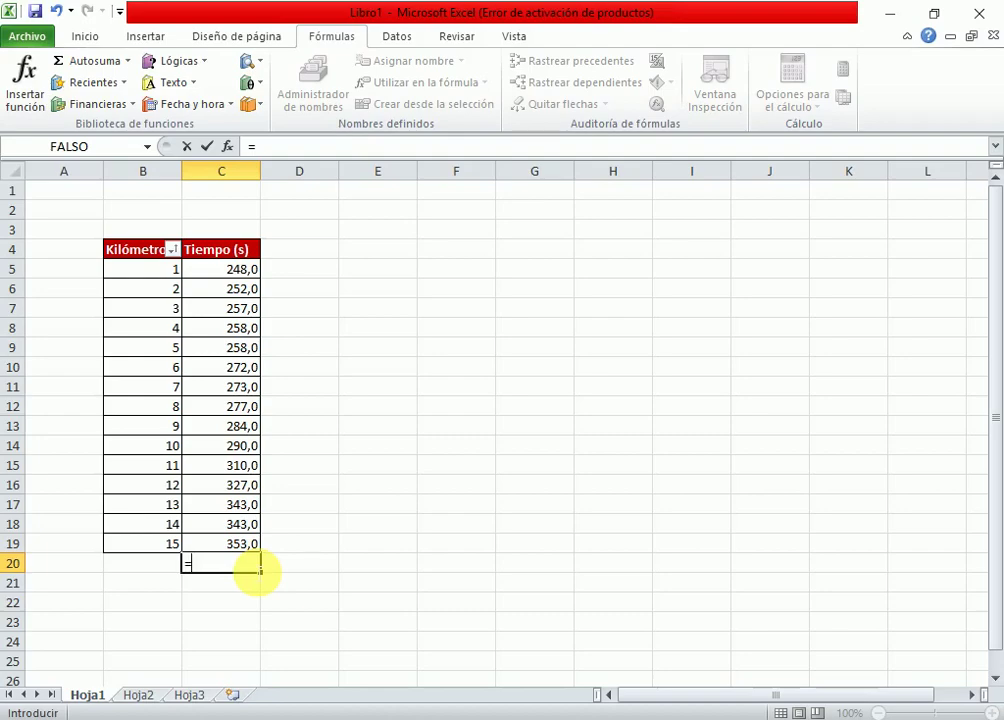
type("suma(")
key("Up")
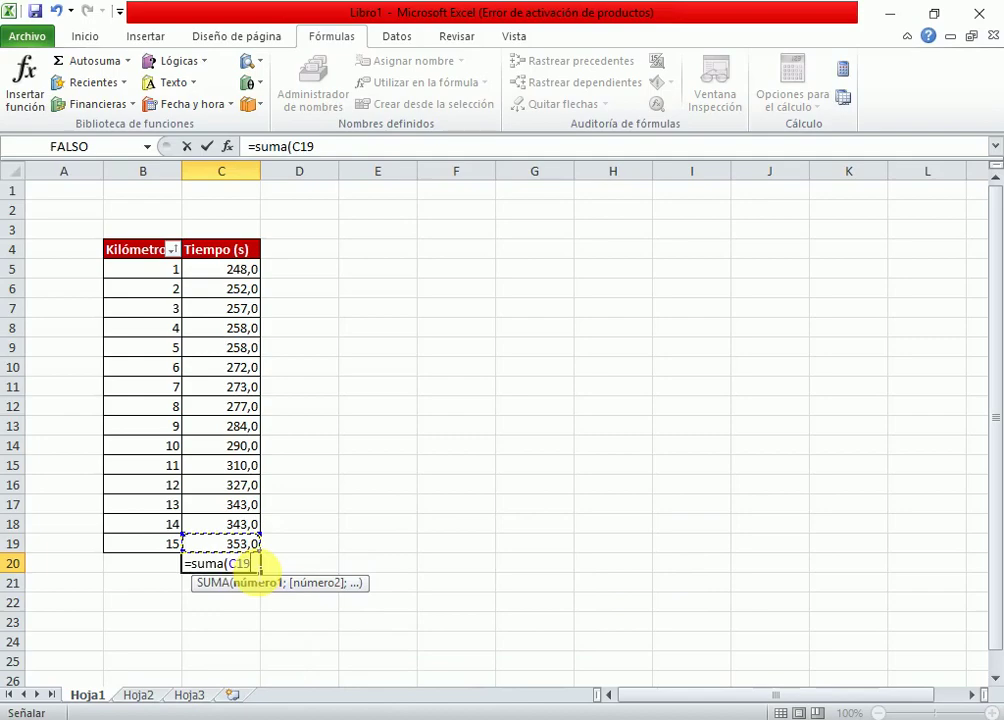
key("ctrl+shift+Up")
key("shift+Down")
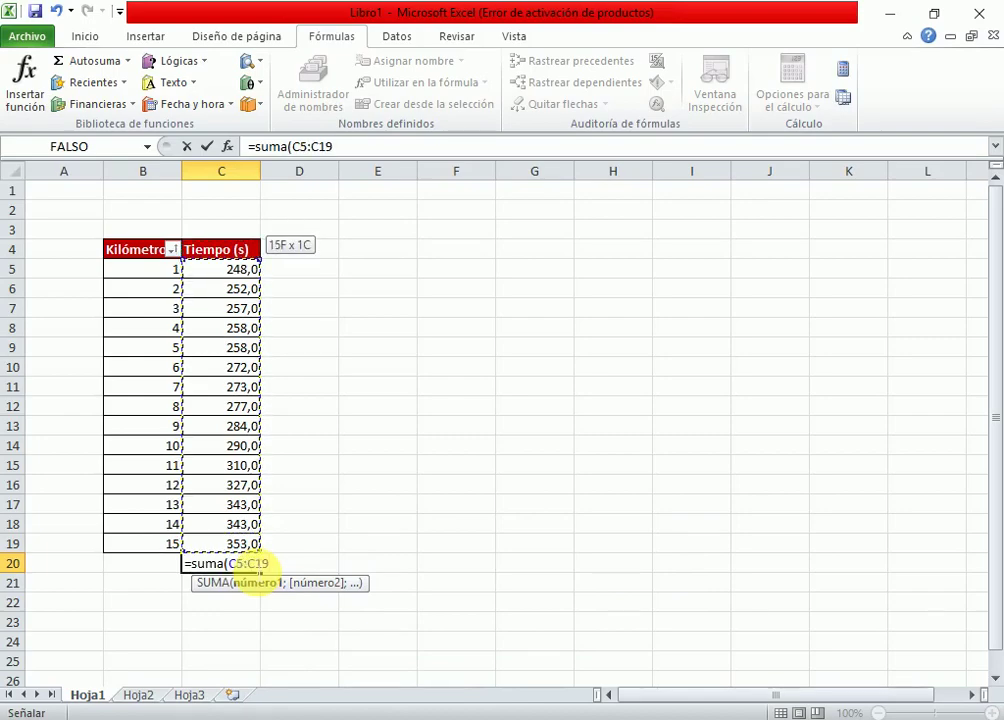
type(")")
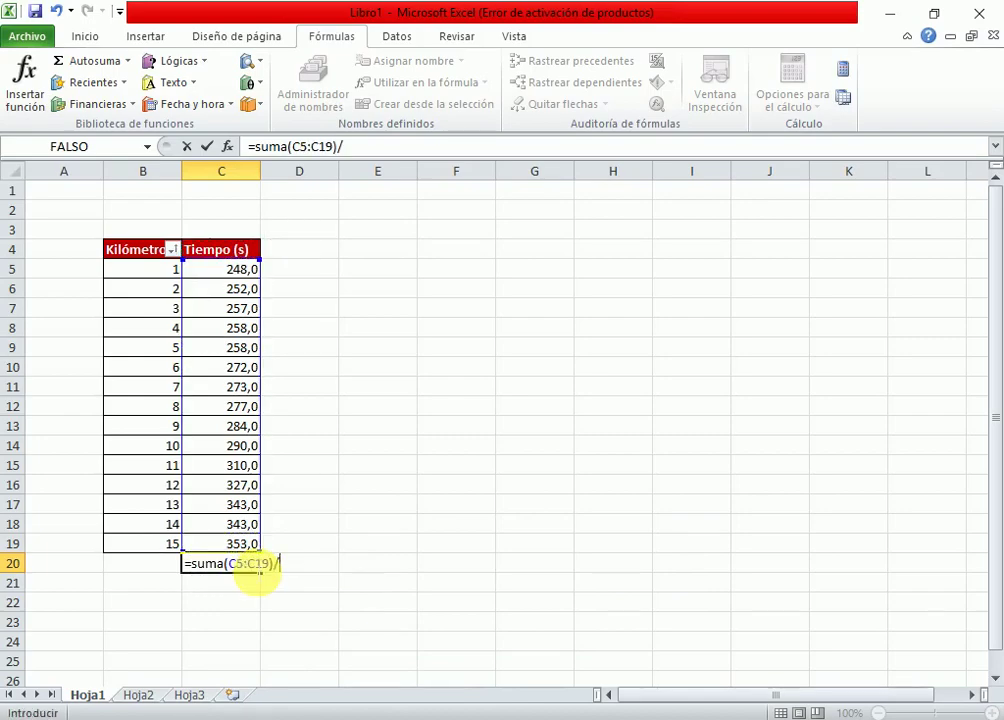
type("/")
left_click(169, 545)
key("Return")
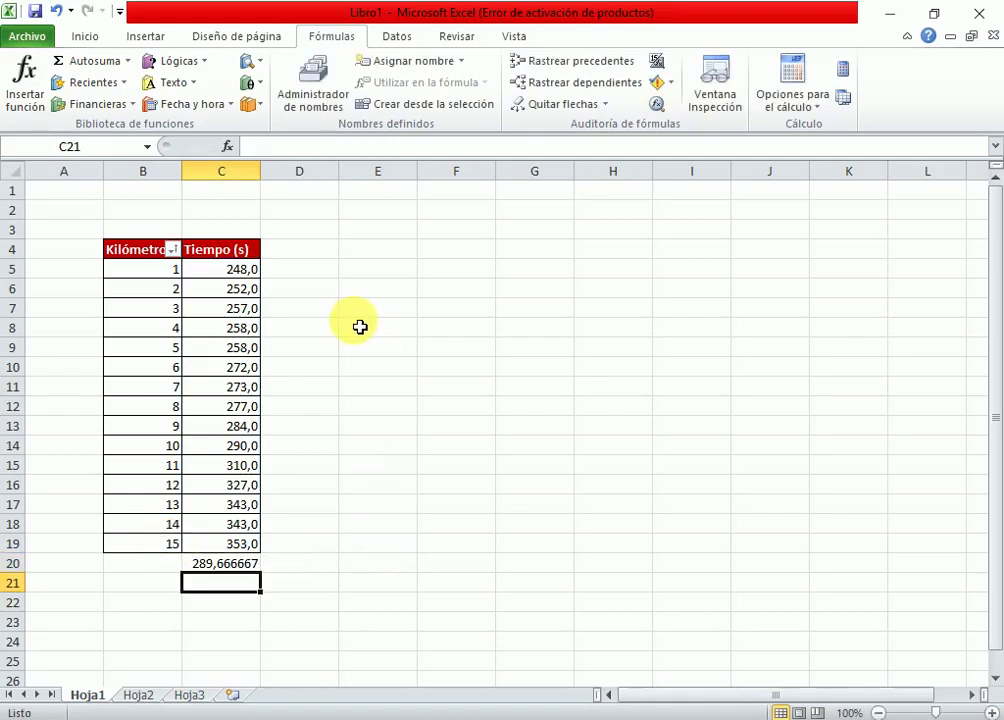
Search the function library for "promedia" and insert the PROMEDIO function in C21 over the range C5:C19.
left_click(30, 90)
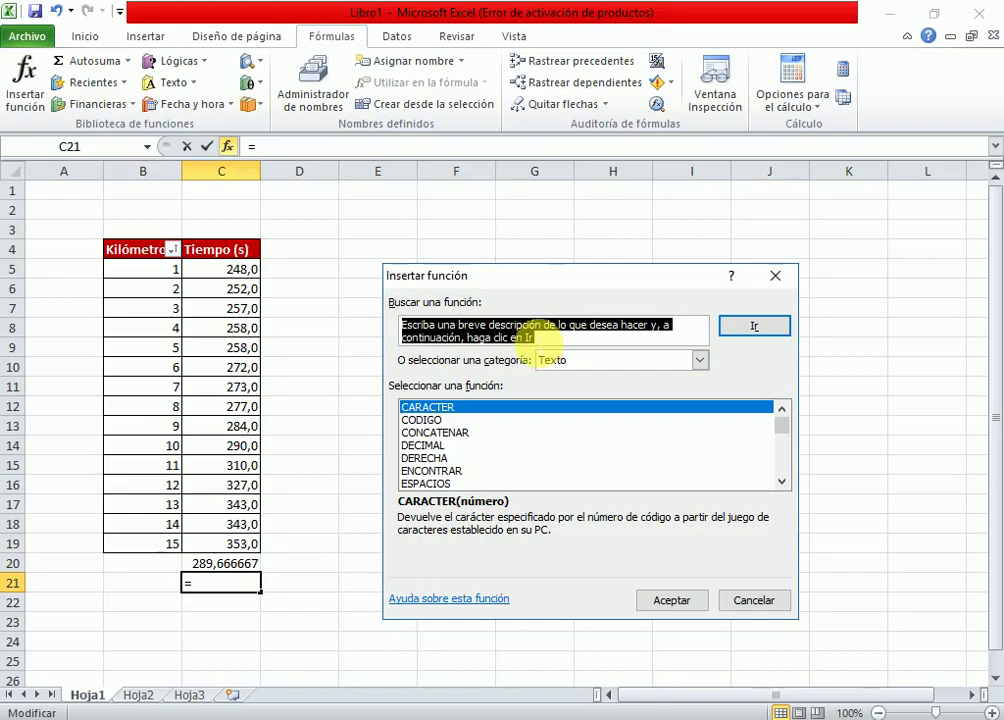
type("prom")
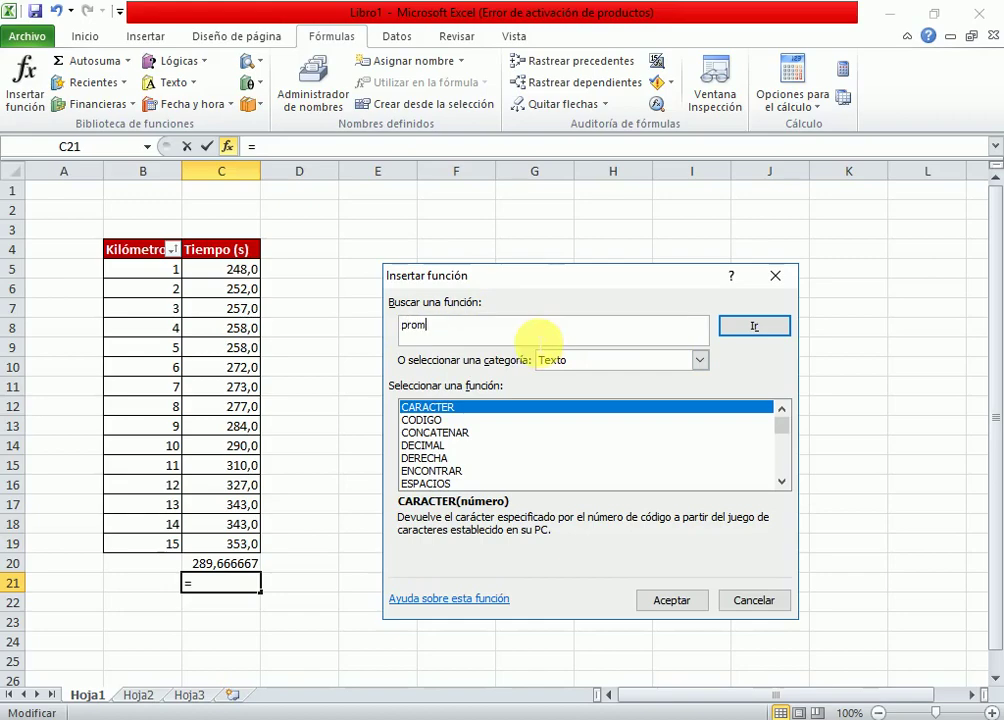
type("edia")
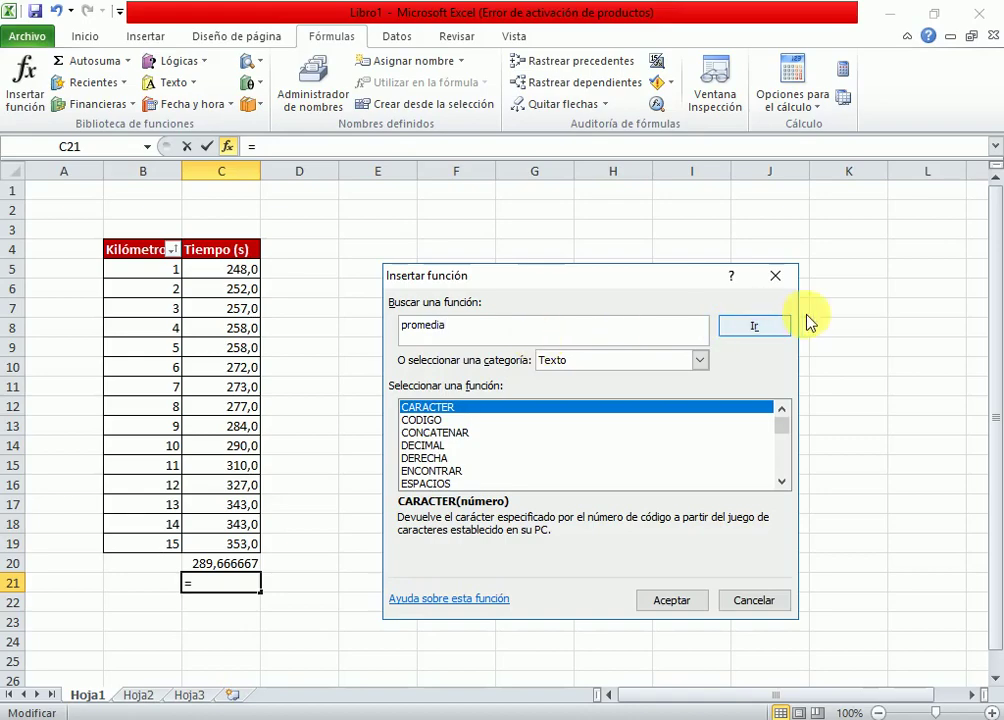
left_click(755, 328)
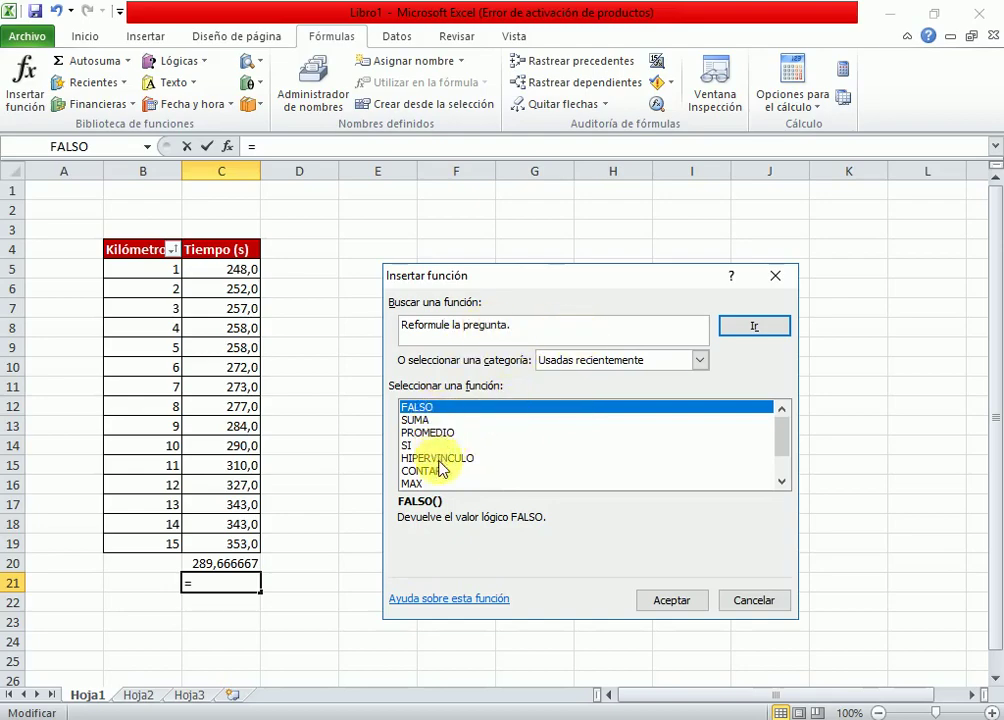
left_click(430, 432)
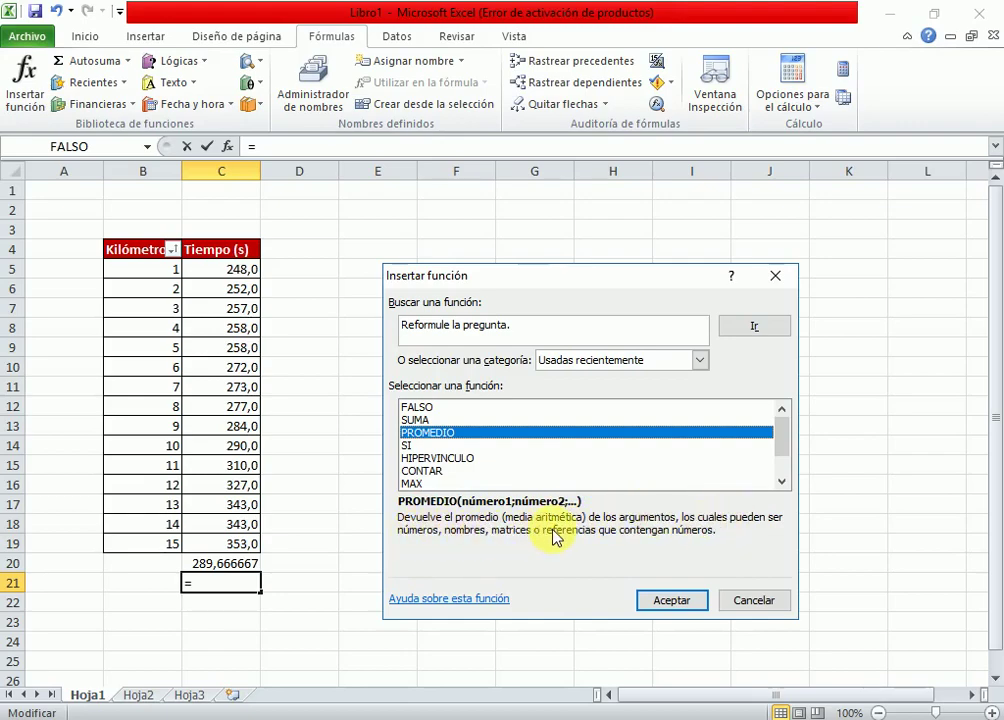
left_click(672, 598)
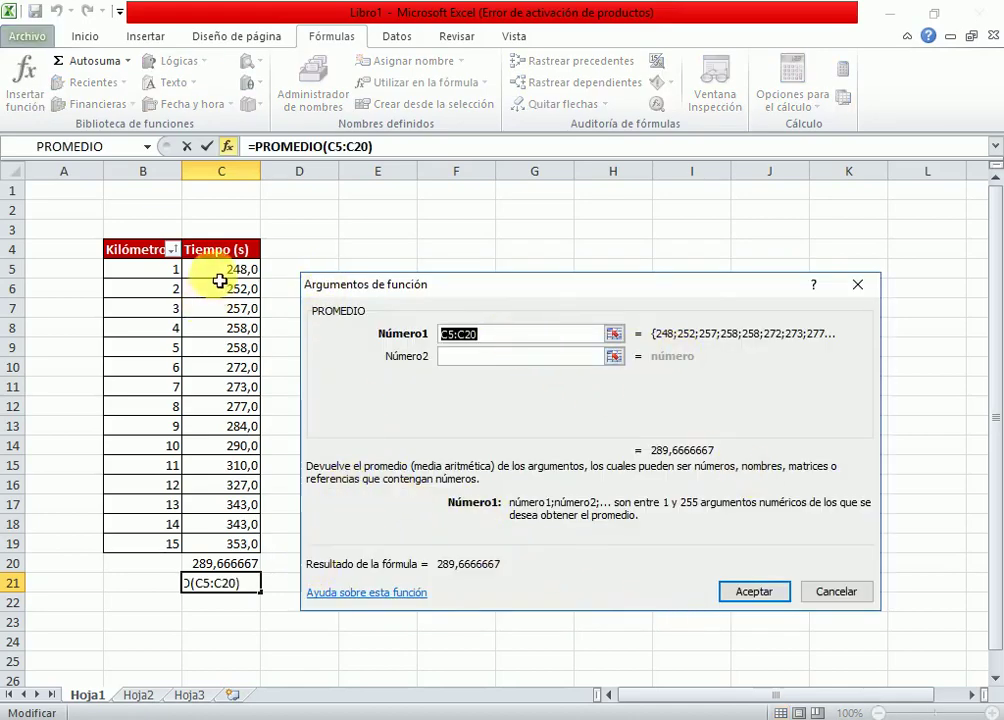
left_click_drag(229, 270, 249, 539)
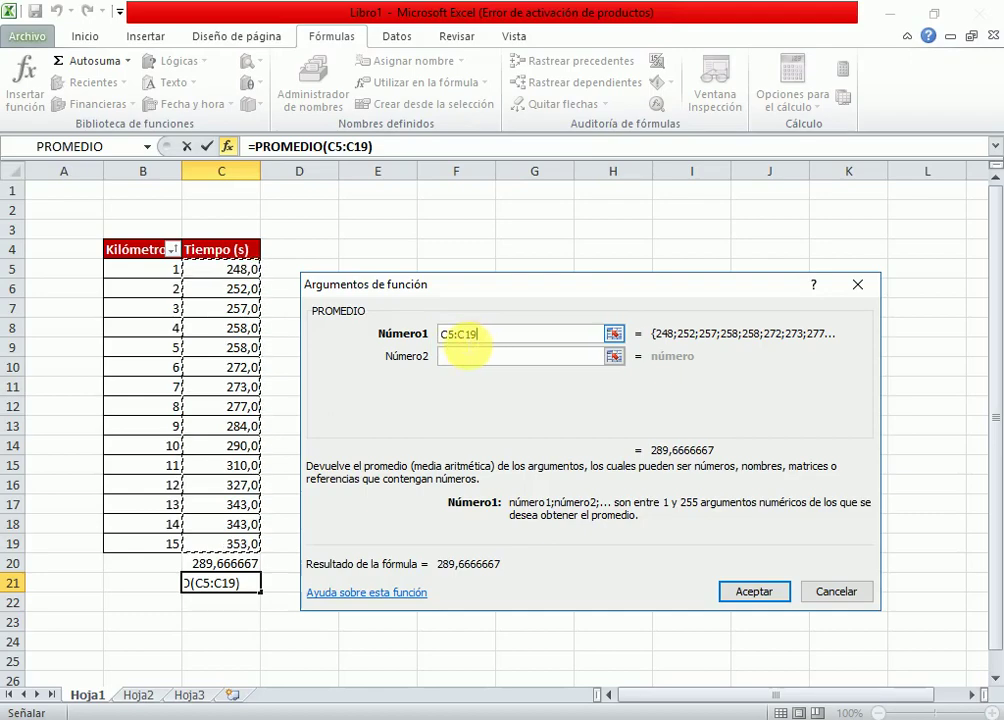
left_click(762, 594)
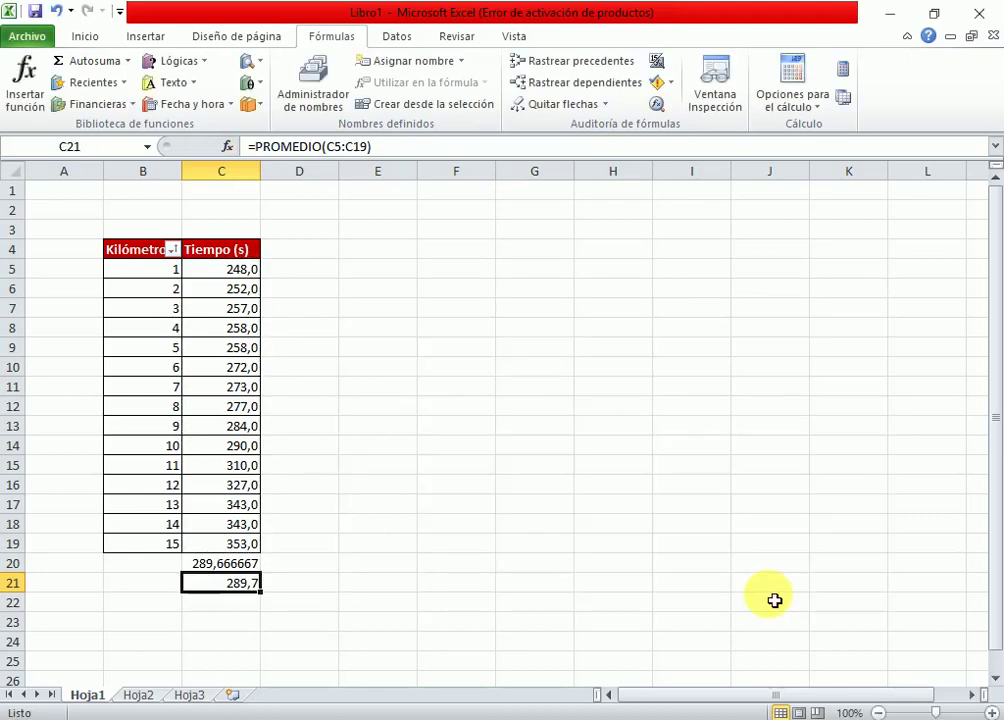
Show the average in C21 with six decimal places and compare the formulas in C20 and C21.
left_click(292, 589)
left_click(244, 589)
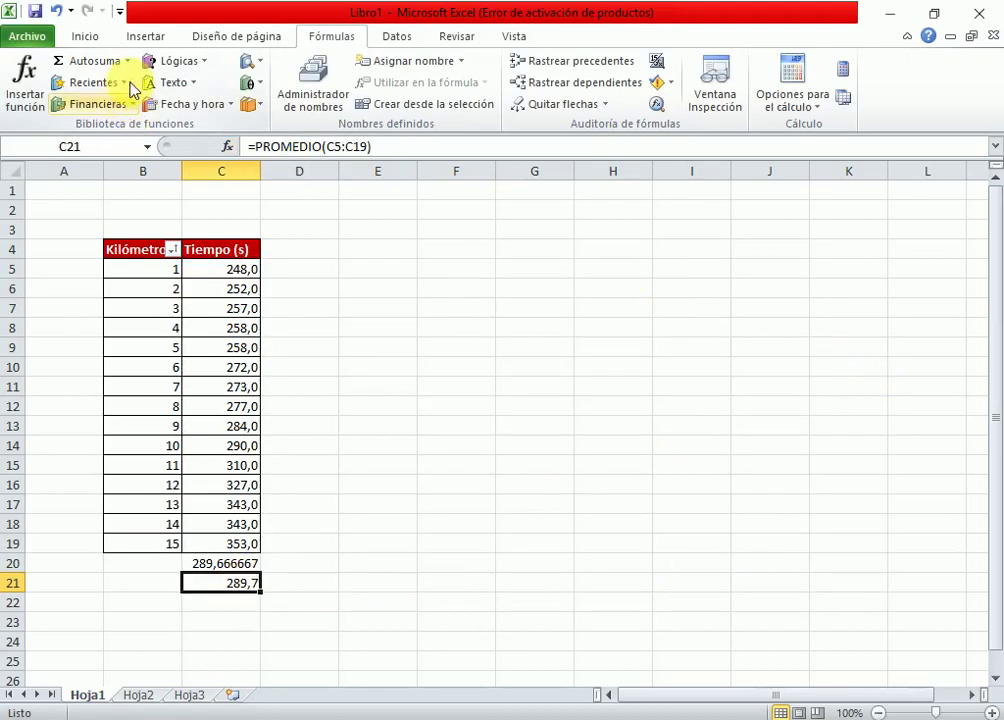
left_click(86, 37)
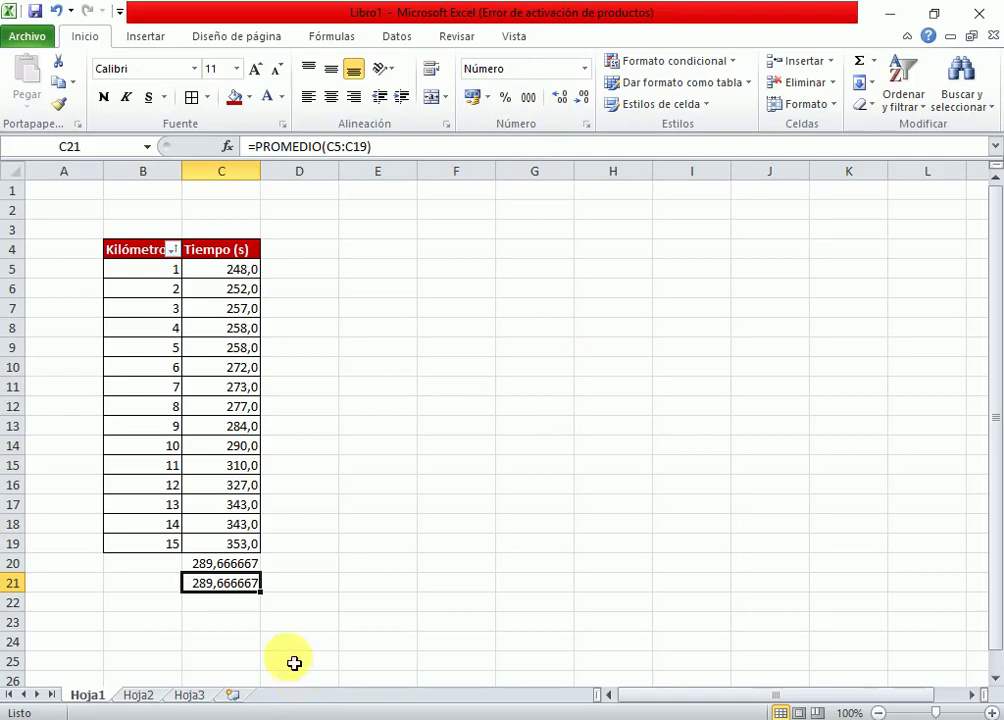
left_click(249, 566)
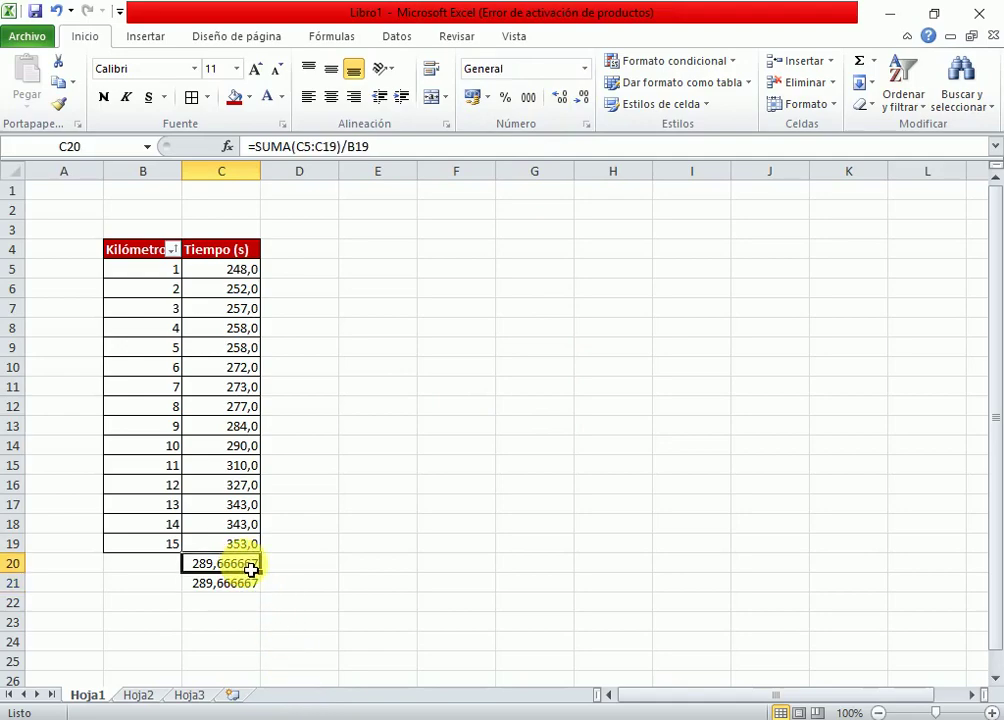
left_click(256, 591)
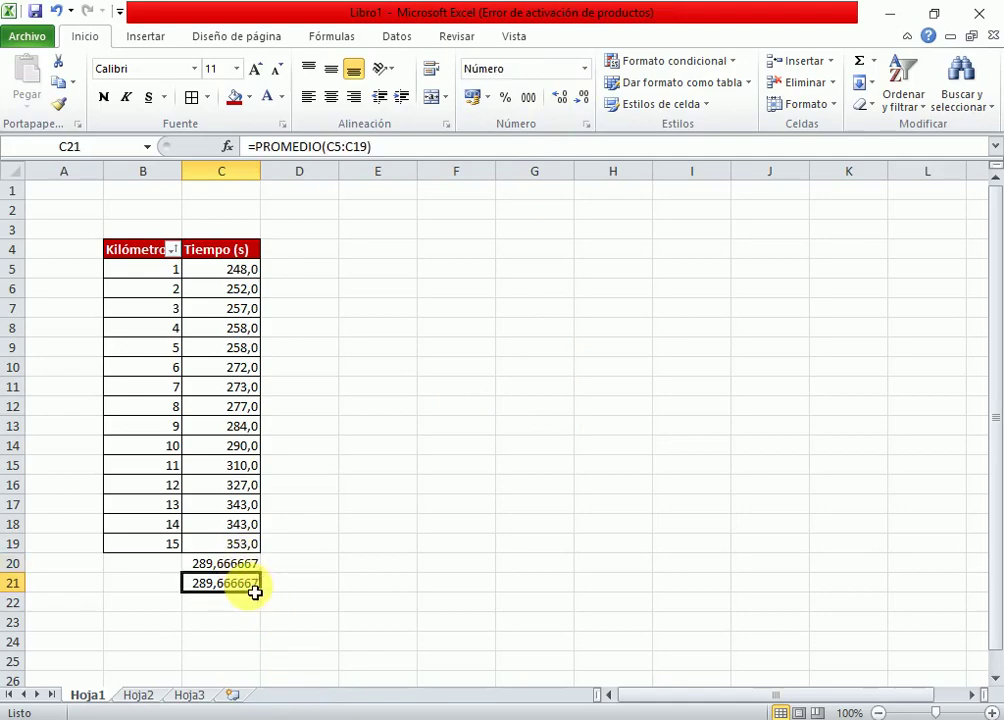
Clear the PROMEDIO formula from C21.
left_click(328, 40)
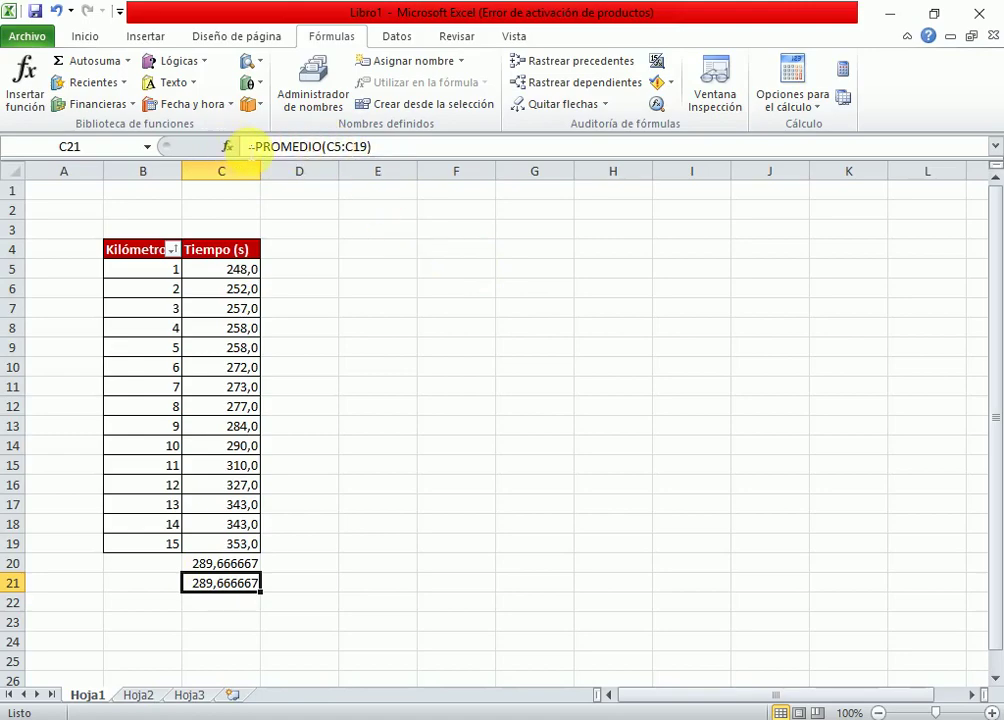
left_click_drag(237, 147, 420, 146)
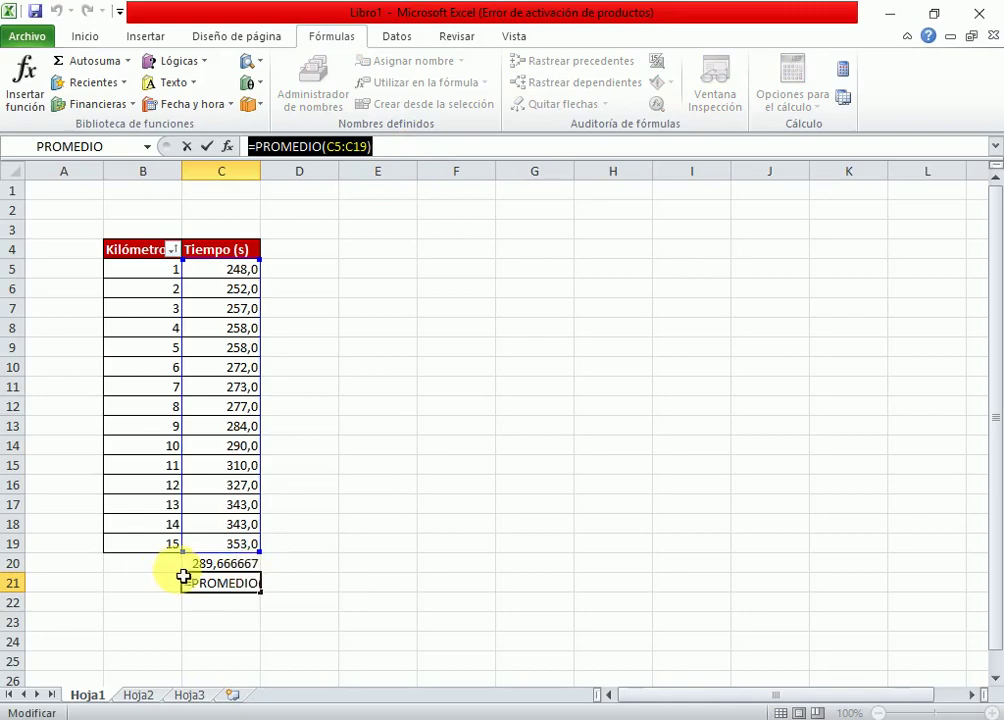
left_click(243, 612)
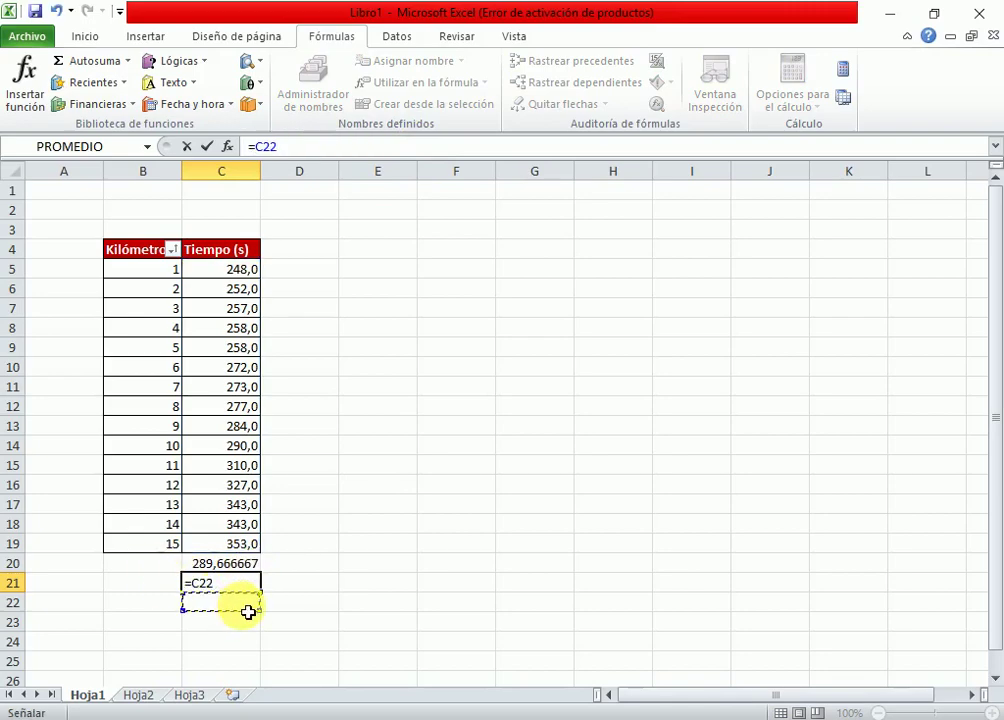
key("Escape")
key("Delete")
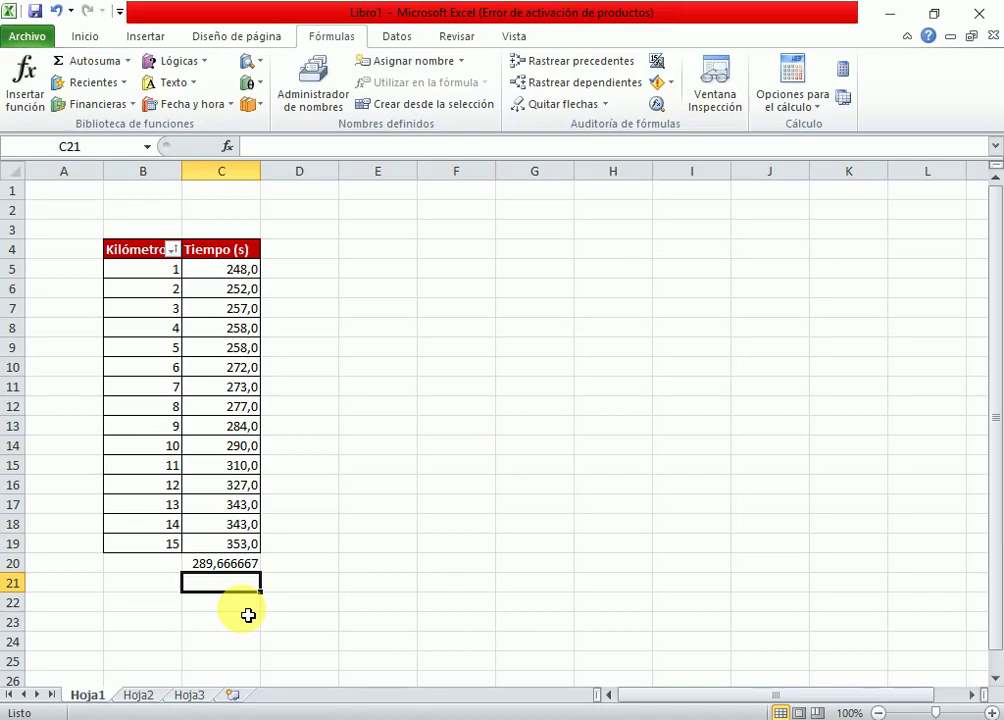
Write the formula =PROMEDIO(C5:C19) directly in cell C21.
type("=promedi")
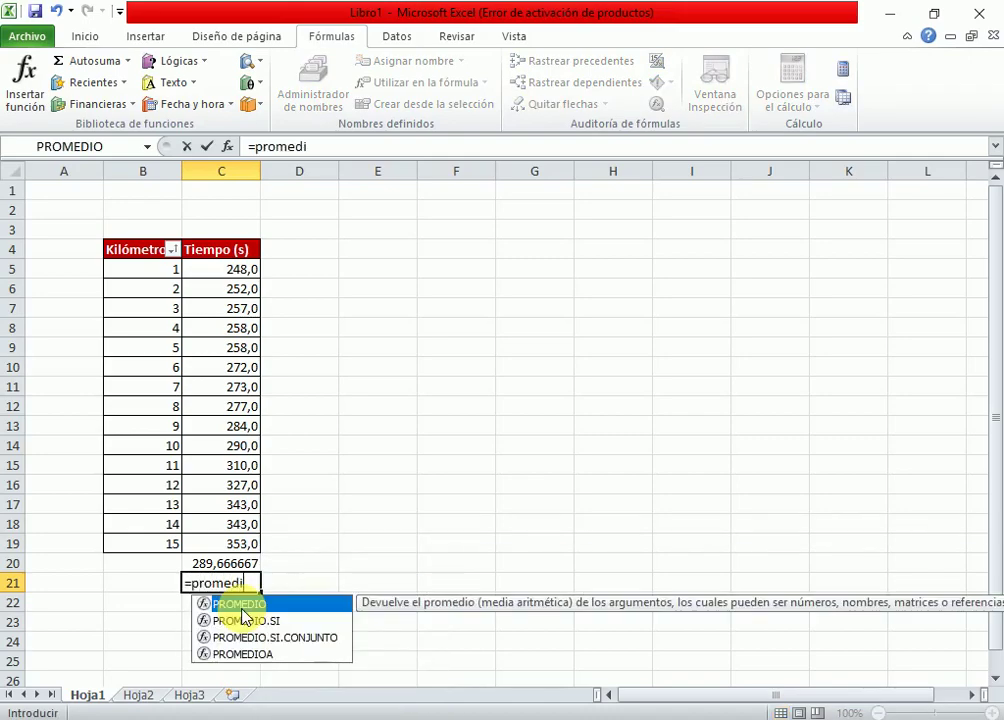
type("a")
key("BackSpace")
type("(")
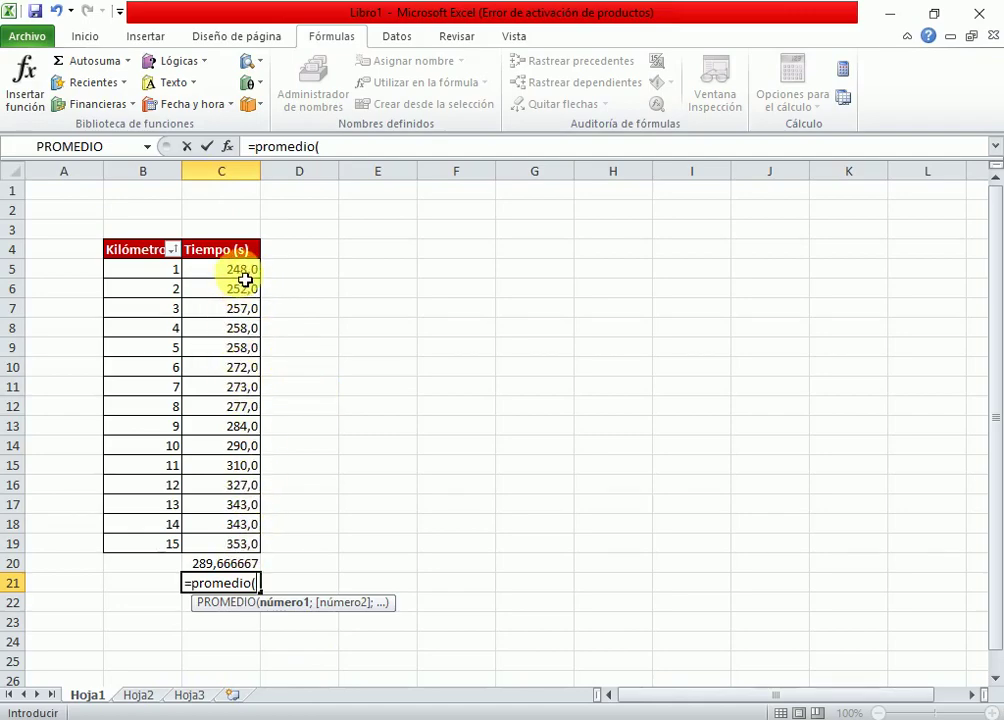
left_click_drag(244, 278, 231, 547)
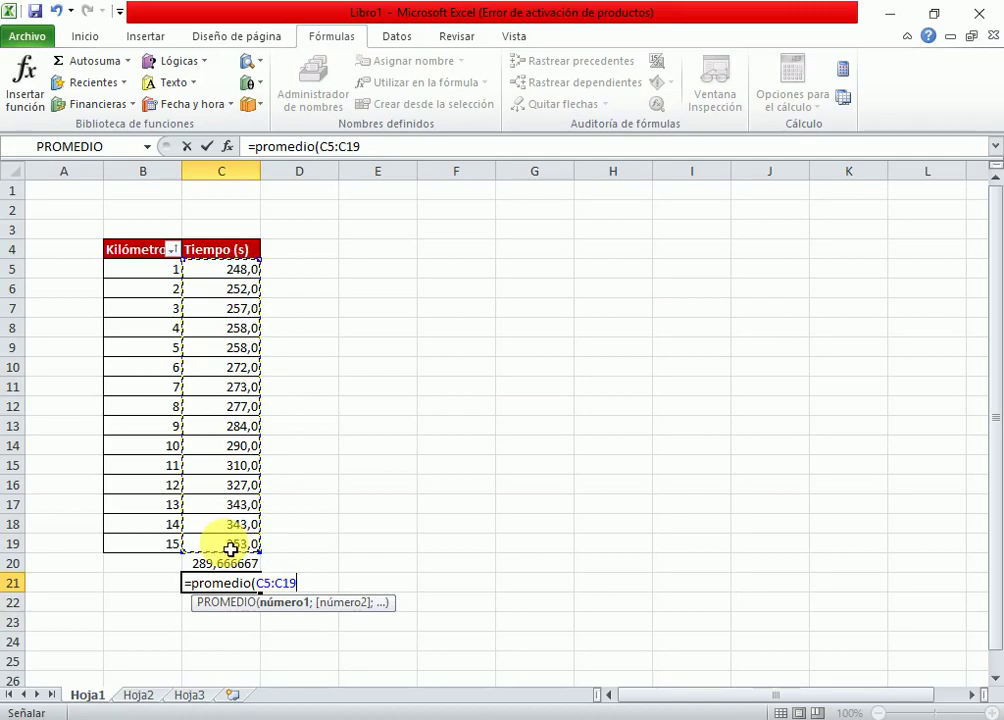
key("Return")
key("Left")
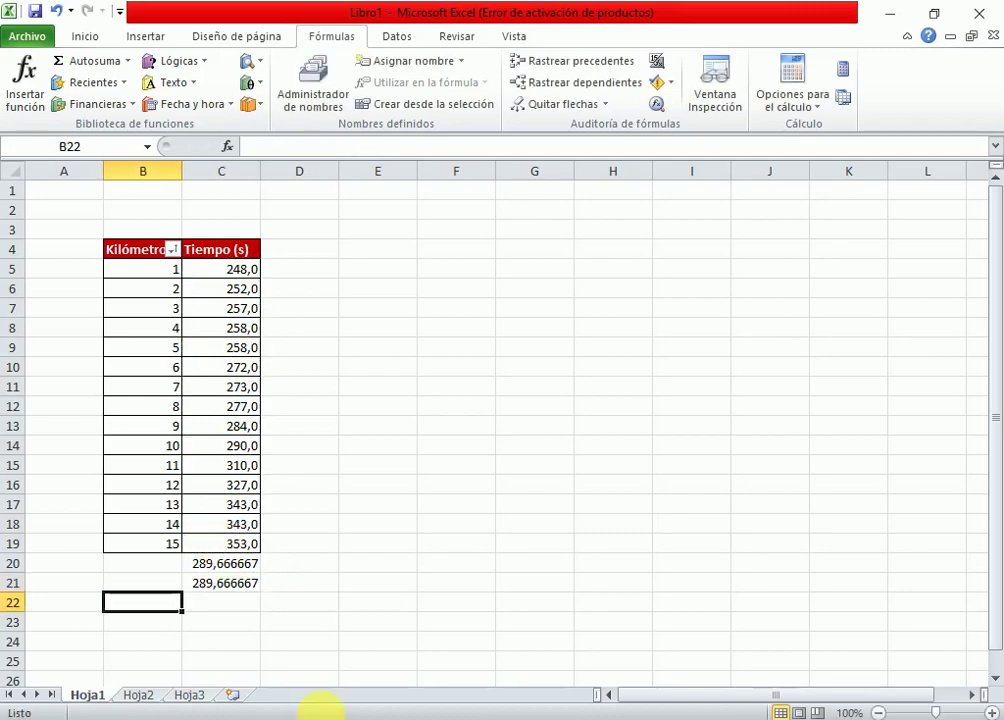
Review the arguments of the PROMEDIO function in C21 without changing them.
left_click(250, 584)
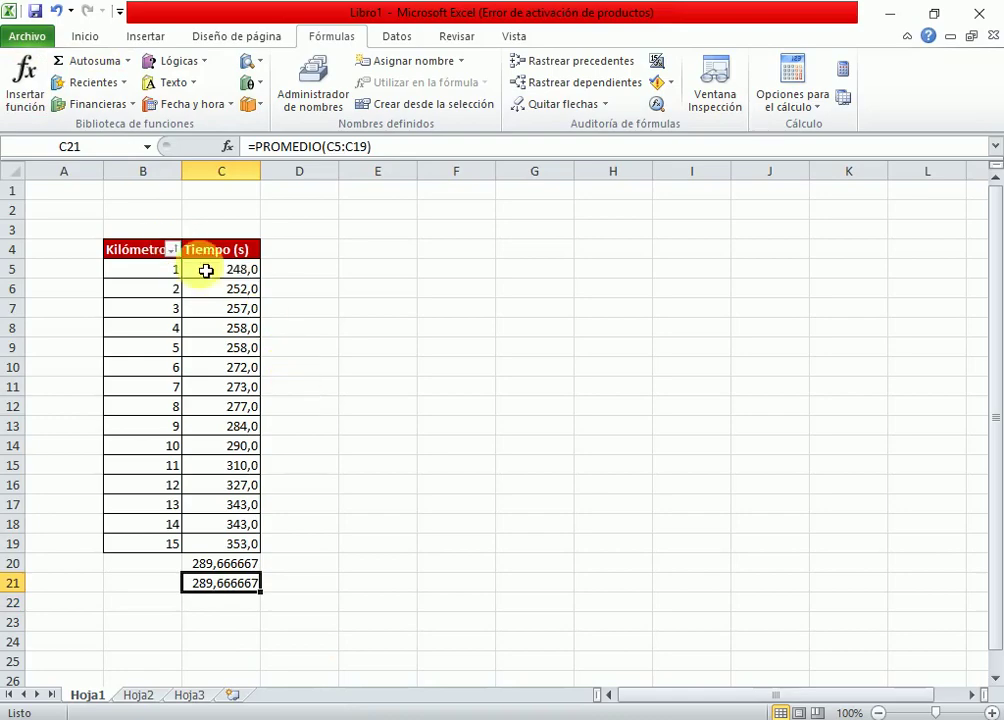
left_click(34, 70)
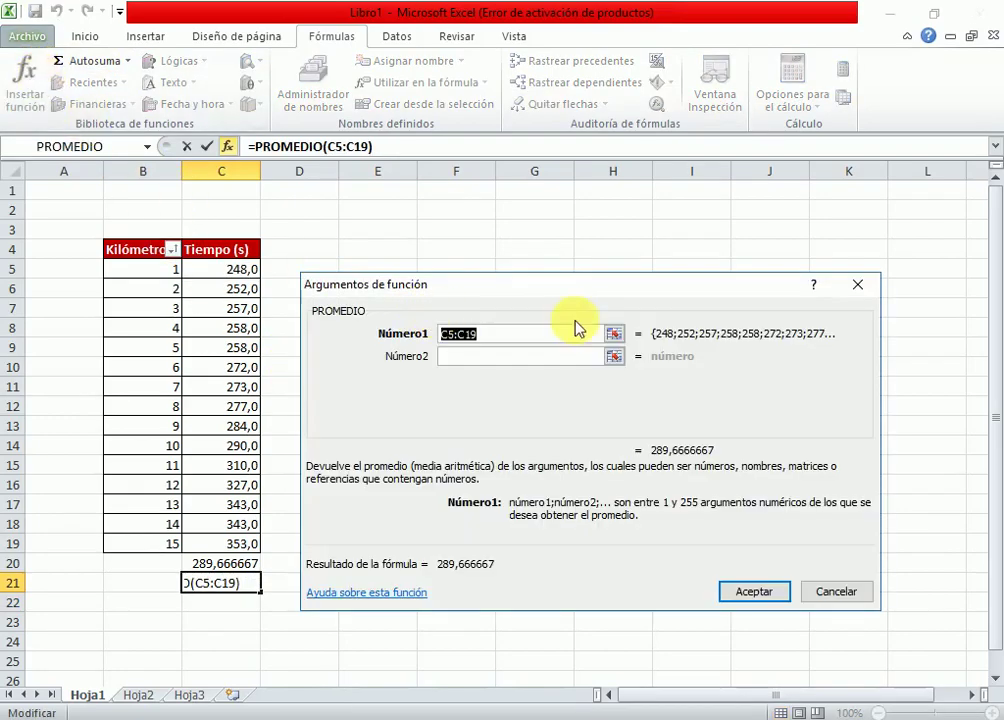
left_click(856, 285)
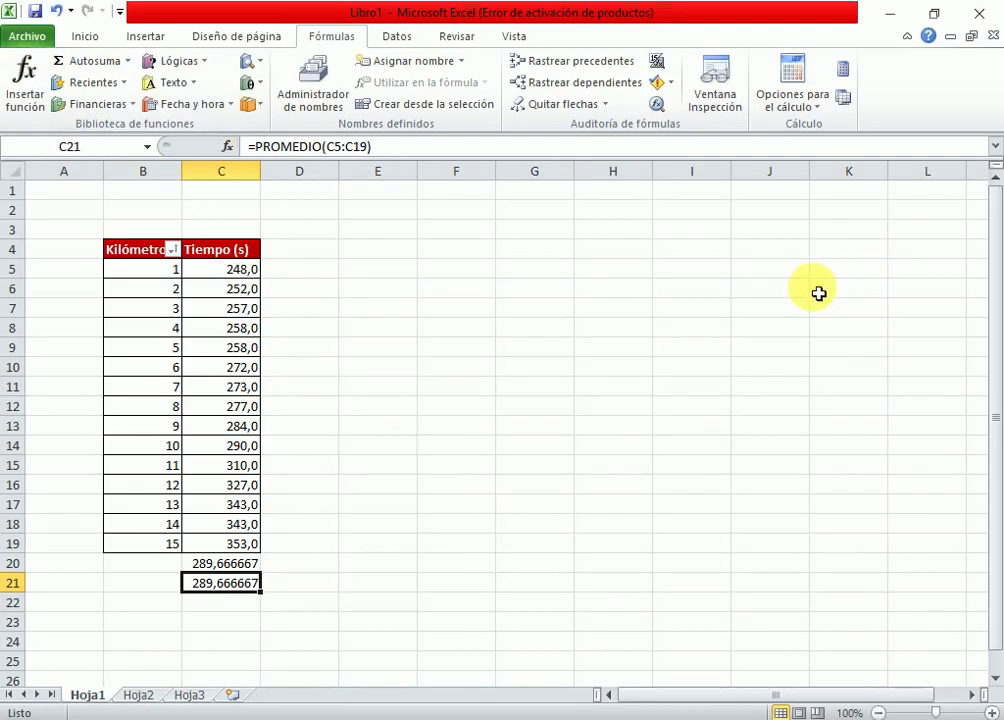
left_click(20, 100)
left_click(756, 590)
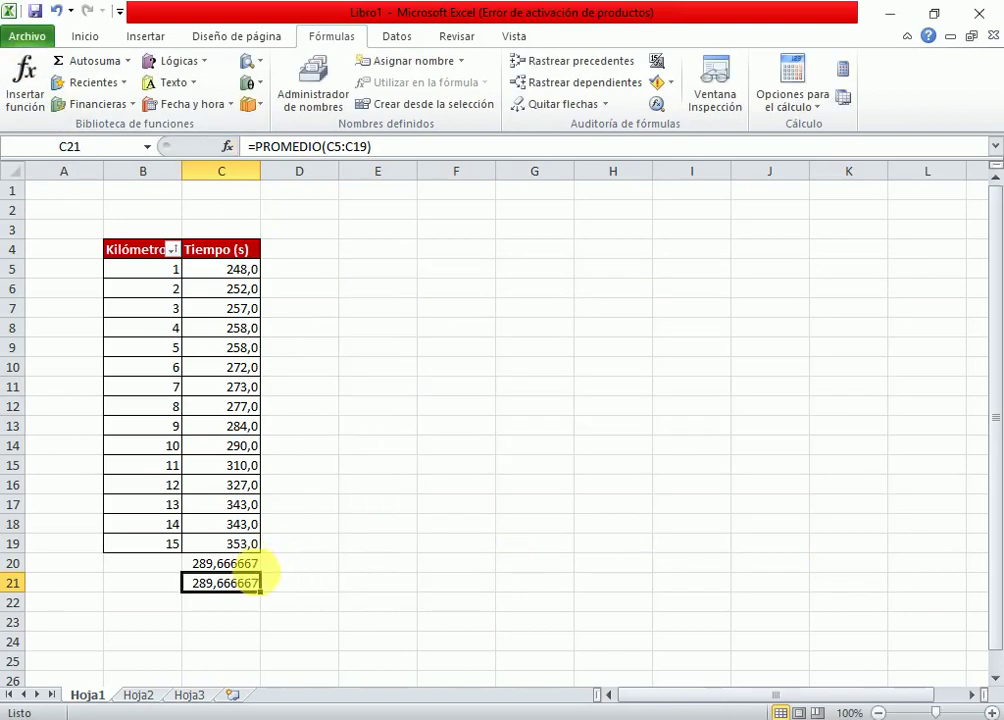
Start inserting a function in C22 and examine the Todo and Financiera function categories.
left_click(236, 601)
left_click(40, 102)
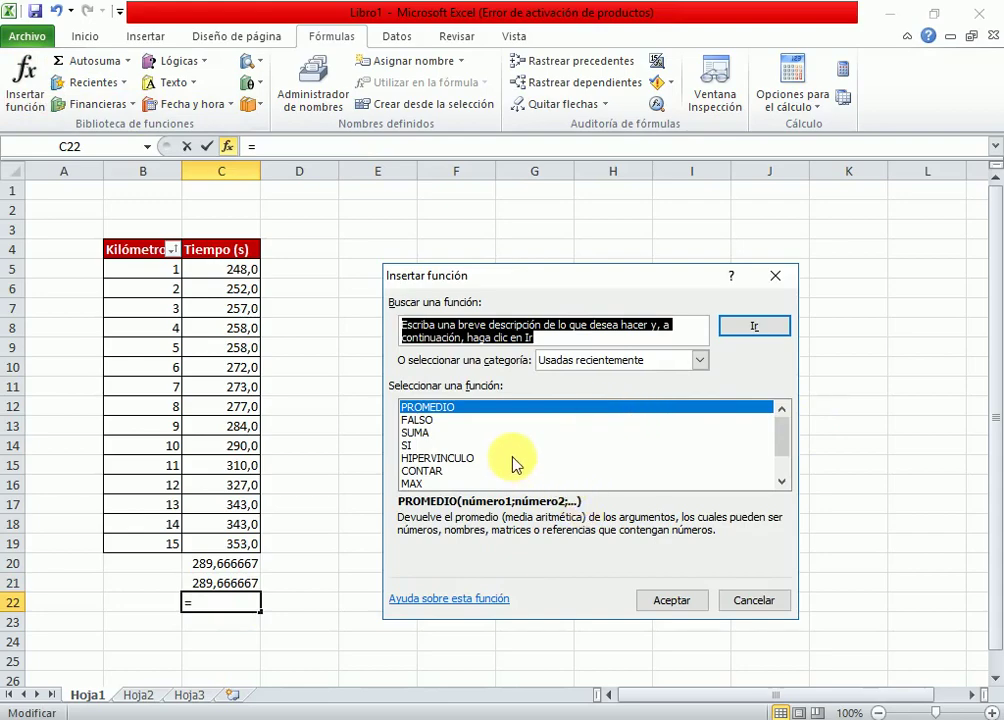
left_click(740, 445)
left_click(699, 360)
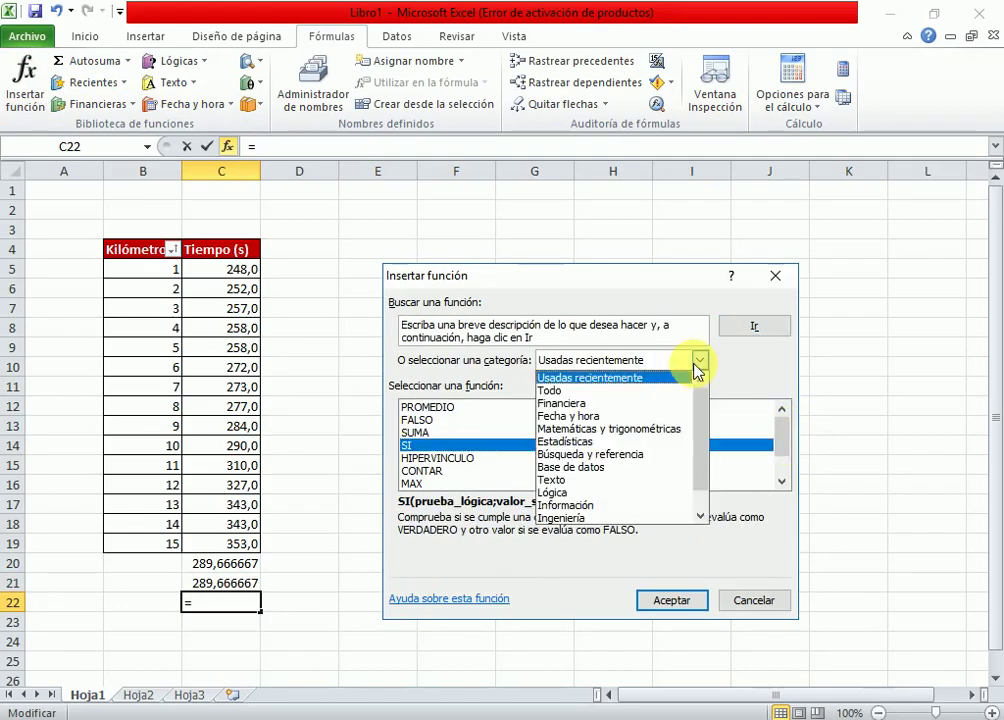
left_click(643, 392)
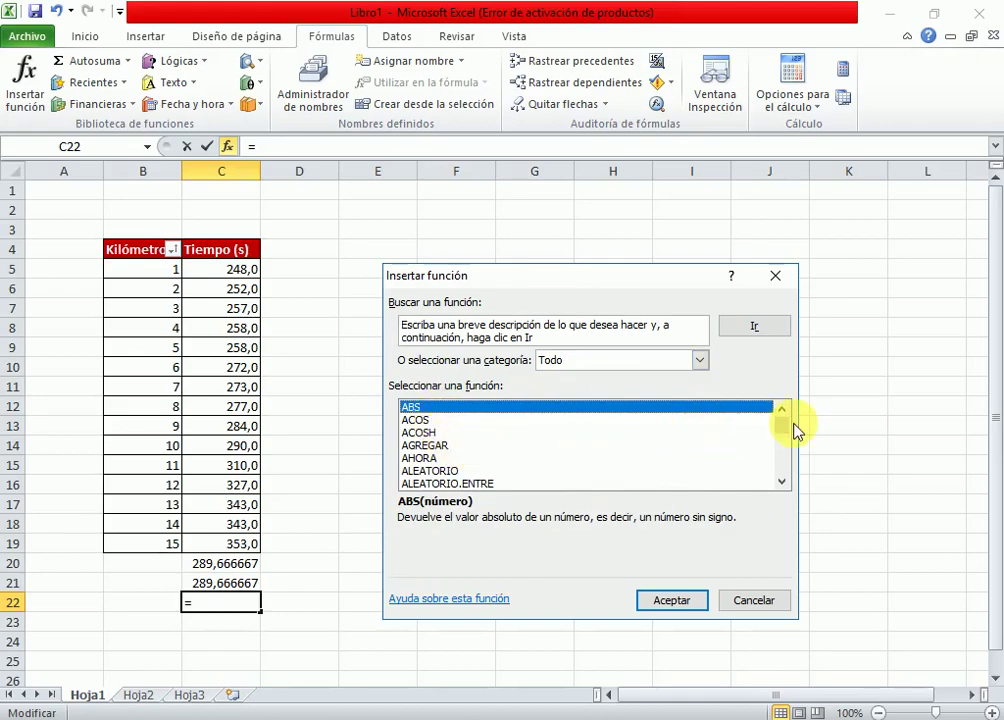
left_click_drag(780, 428, 733, 383)
left_click(656, 364)
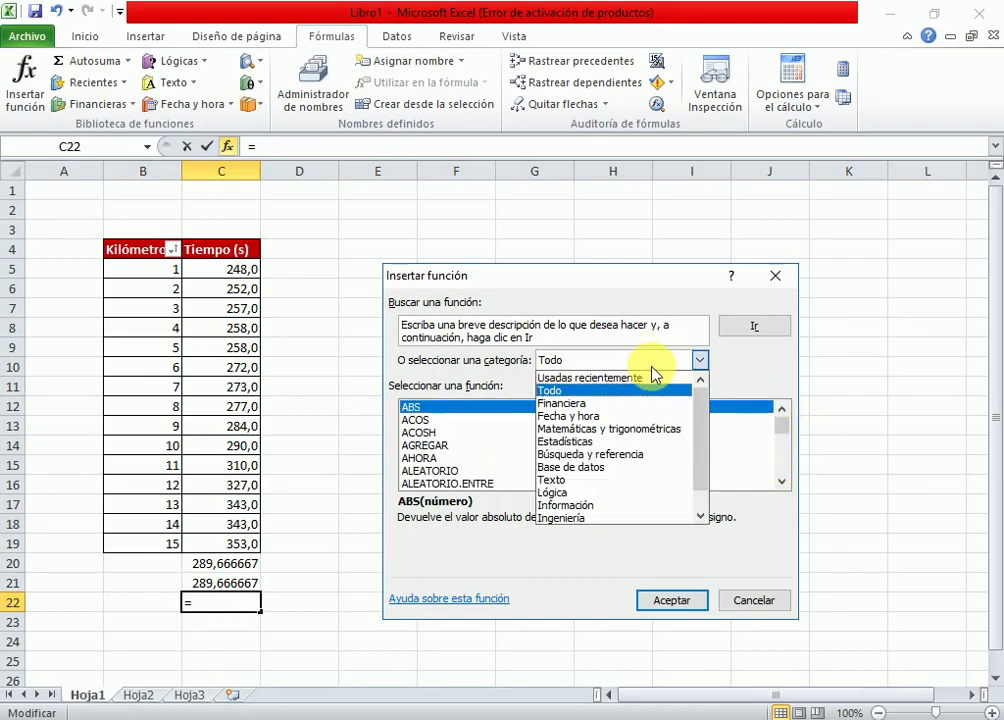
left_click(637, 403)
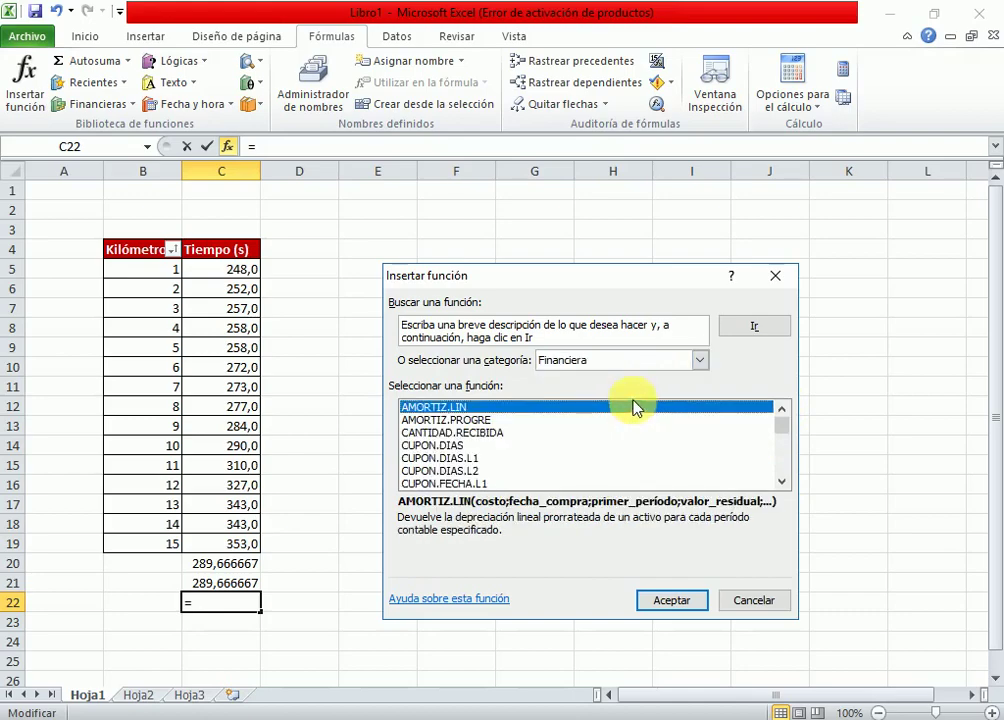
Examine the functions in the Base de datos, Lógica, Información and Ingeniería categories.
left_click(700, 363)
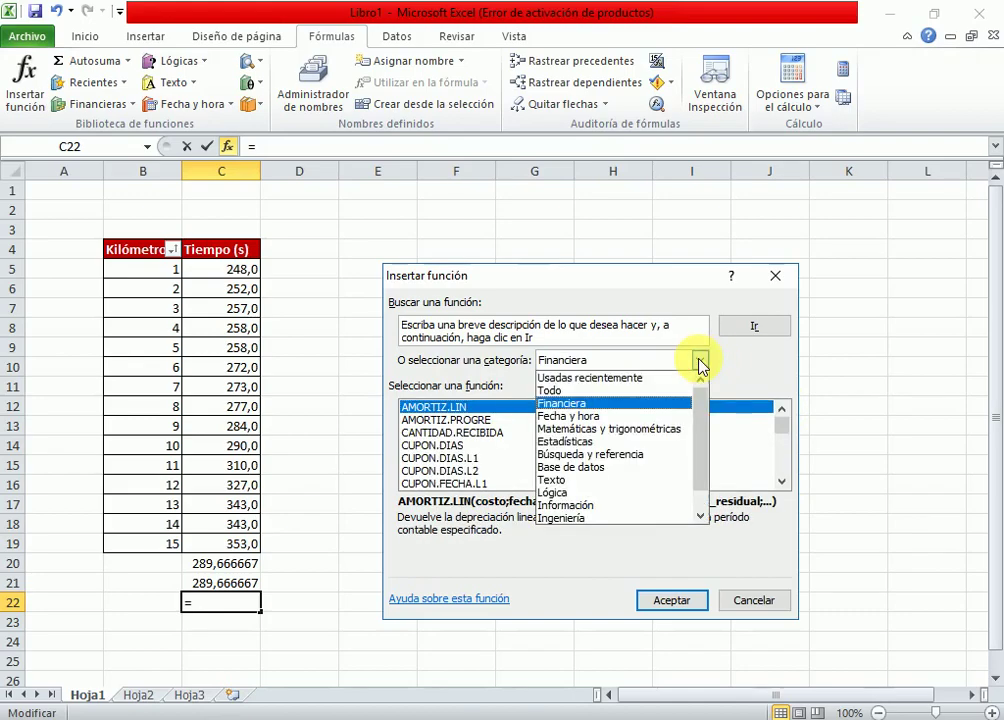
left_click(605, 470)
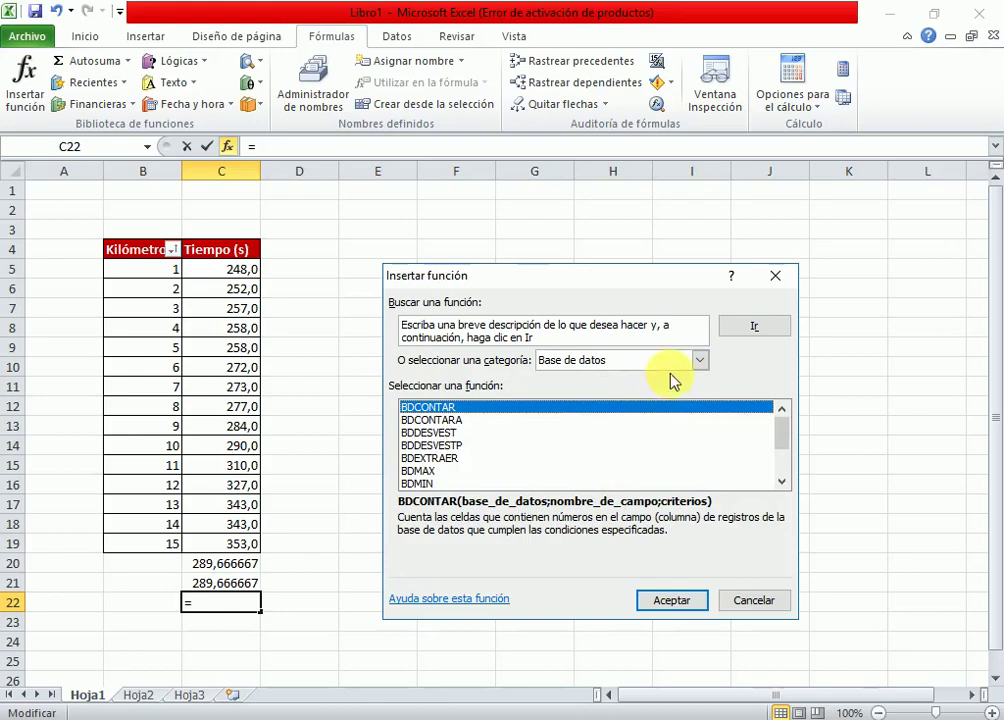
left_click(698, 362)
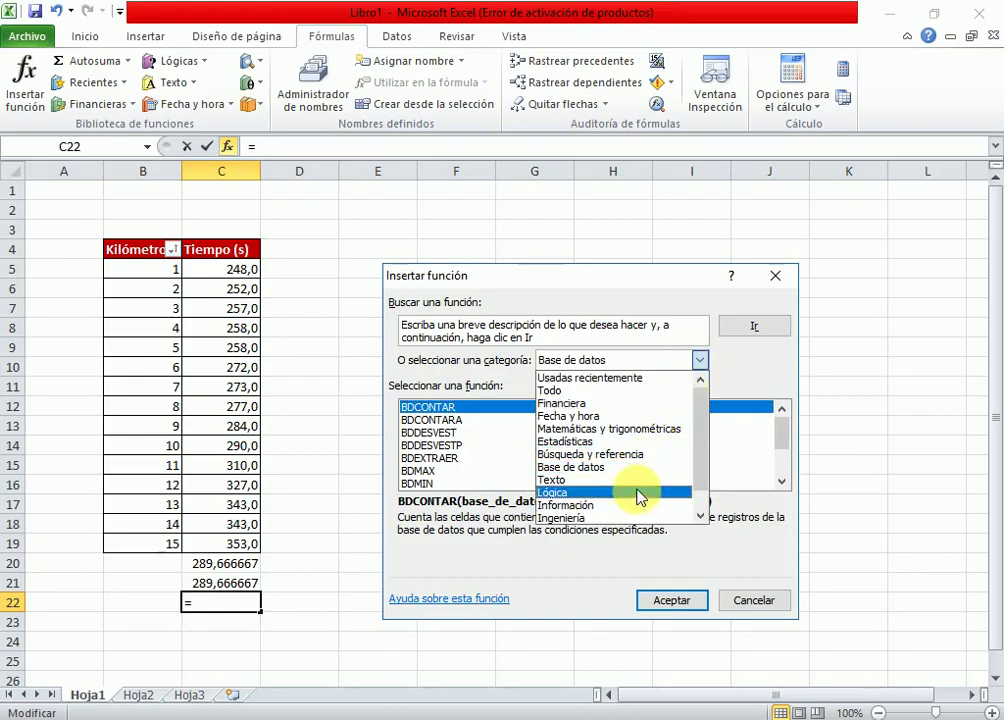
left_click(700, 492)
left_click(675, 361)
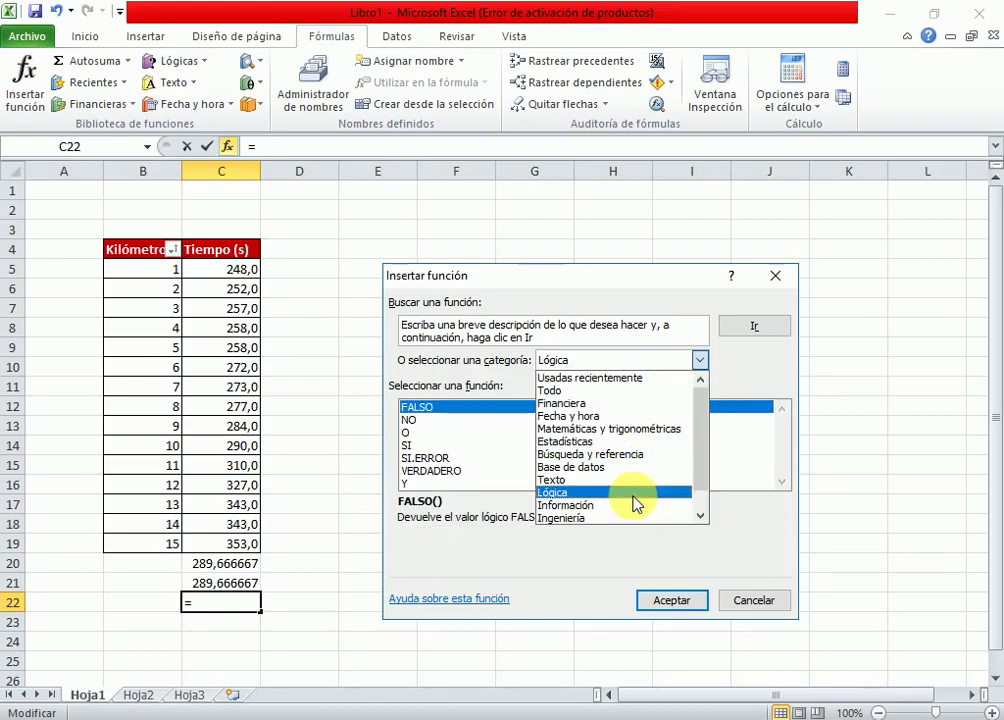
left_click(633, 508)
left_click(698, 360)
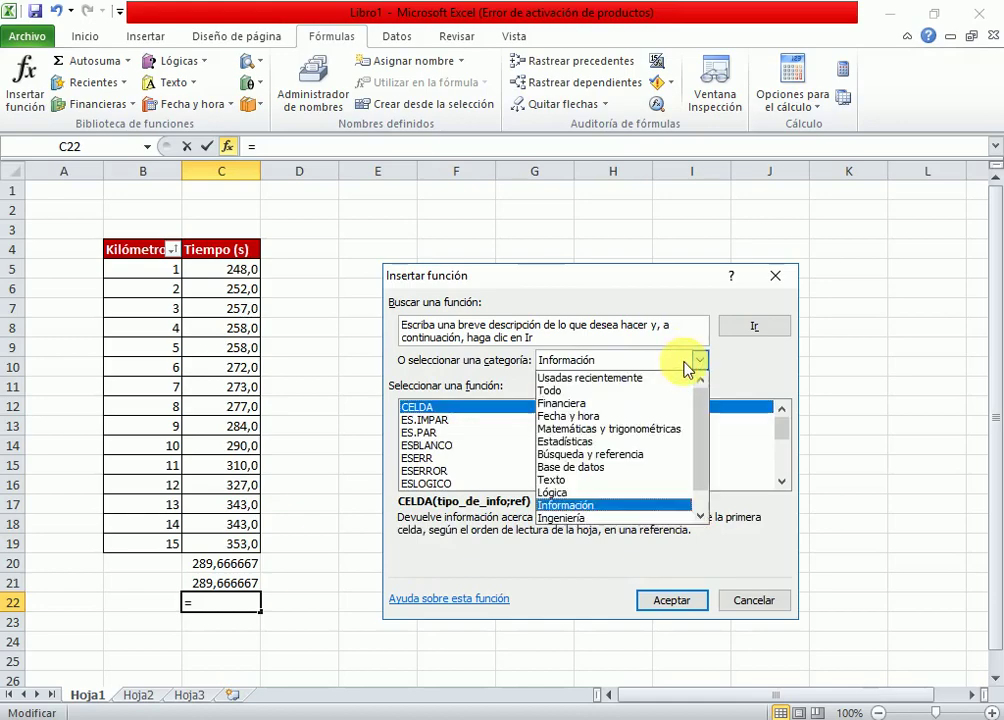
left_click(630, 520)
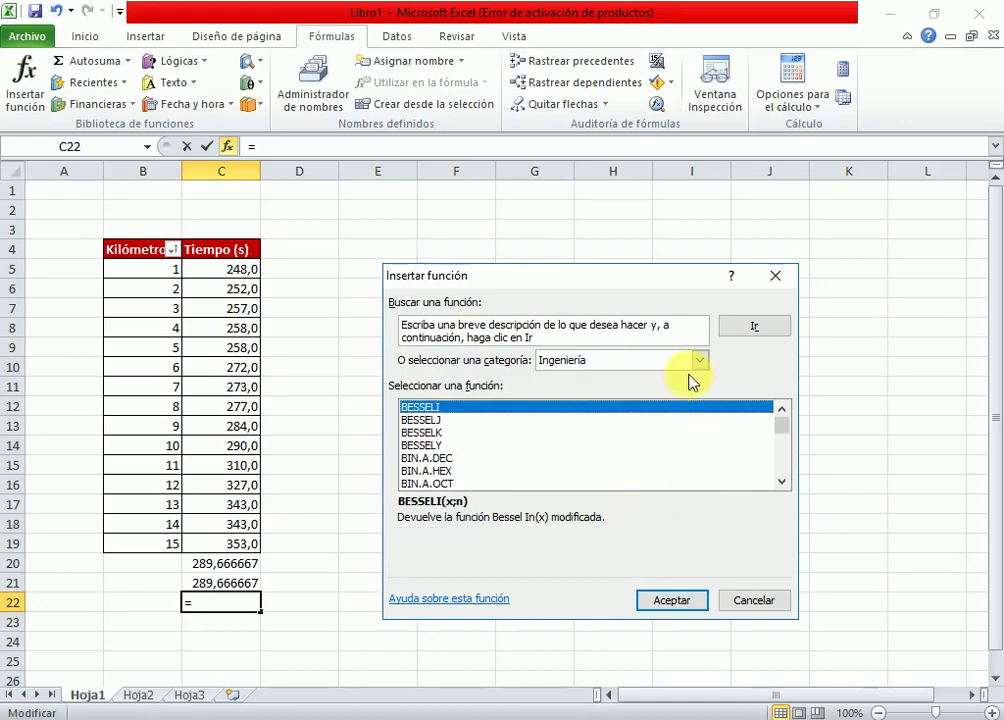
left_click(698, 360)
left_click(618, 505)
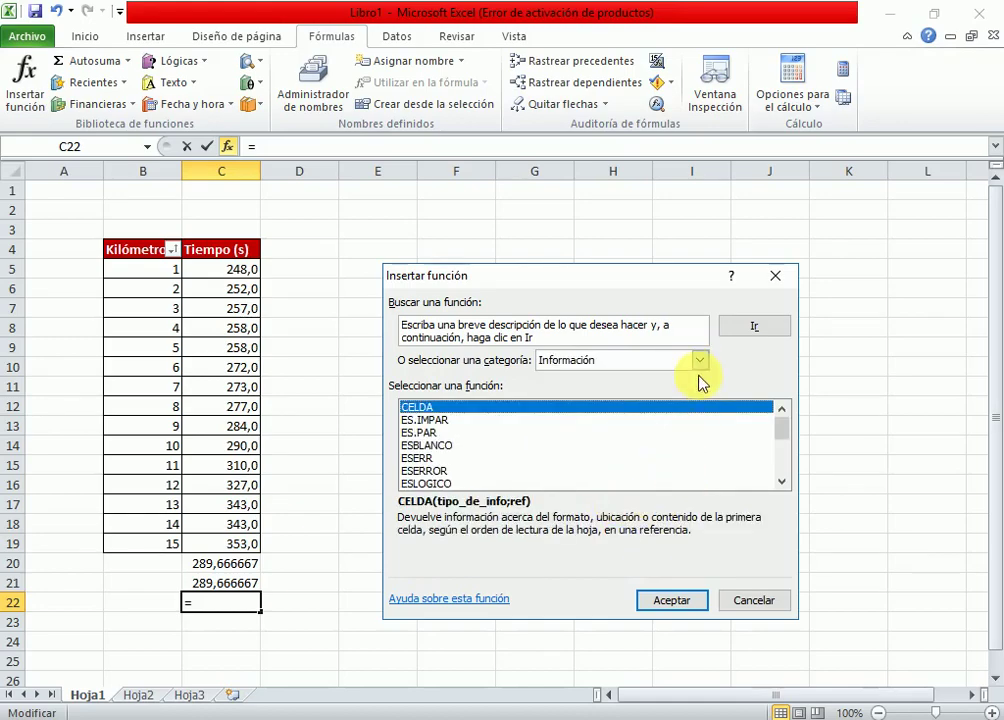
left_click(425, 420)
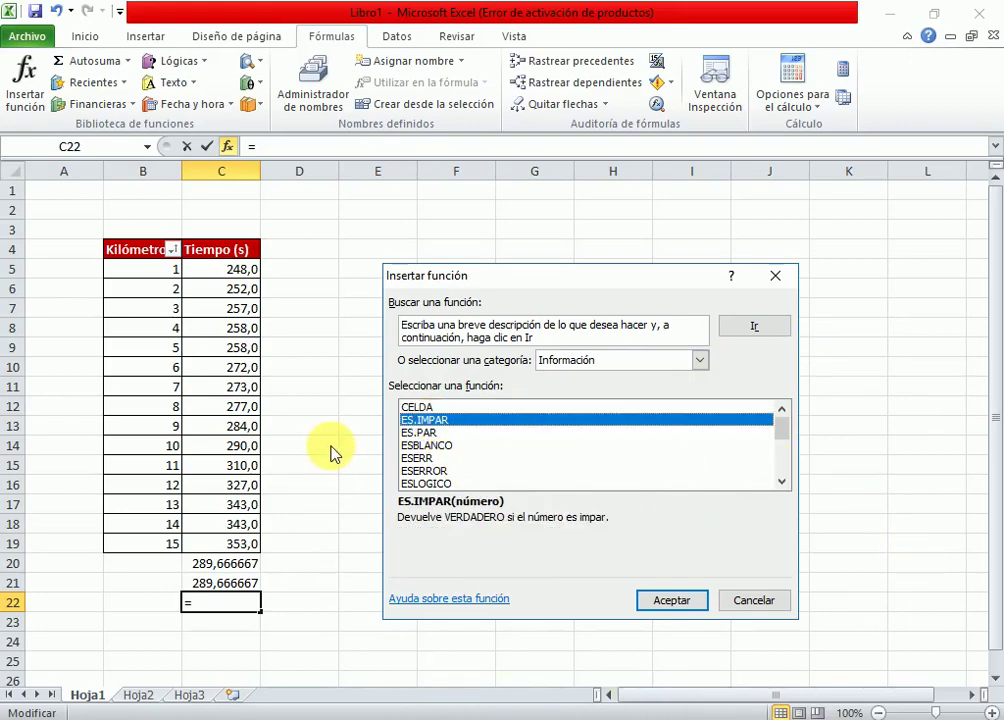
left_click(685, 604)
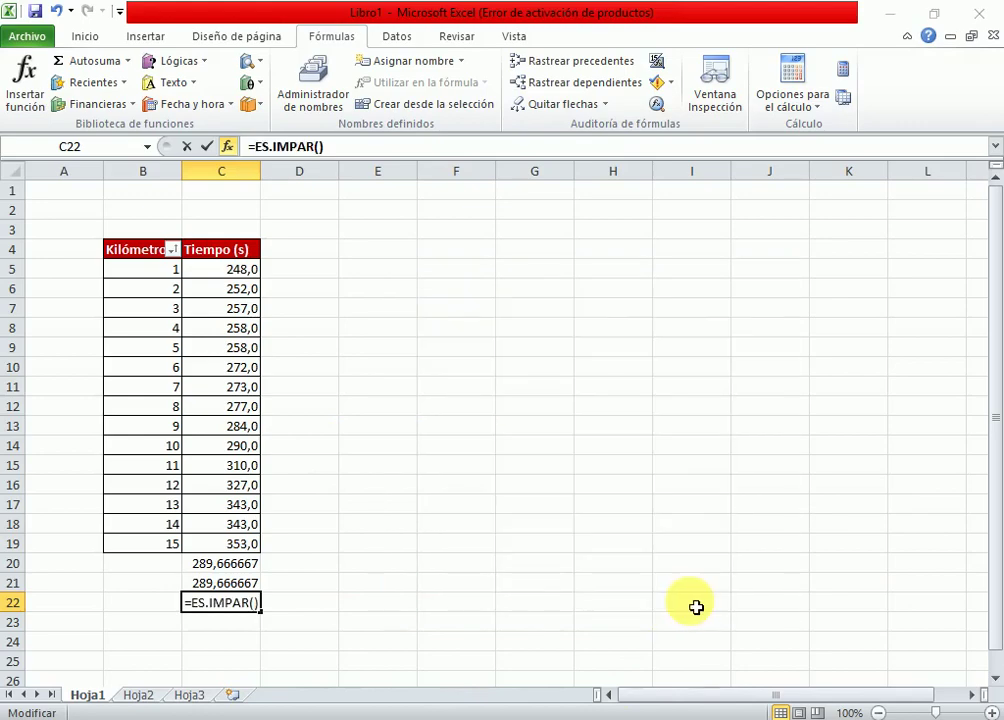
key("Escape")
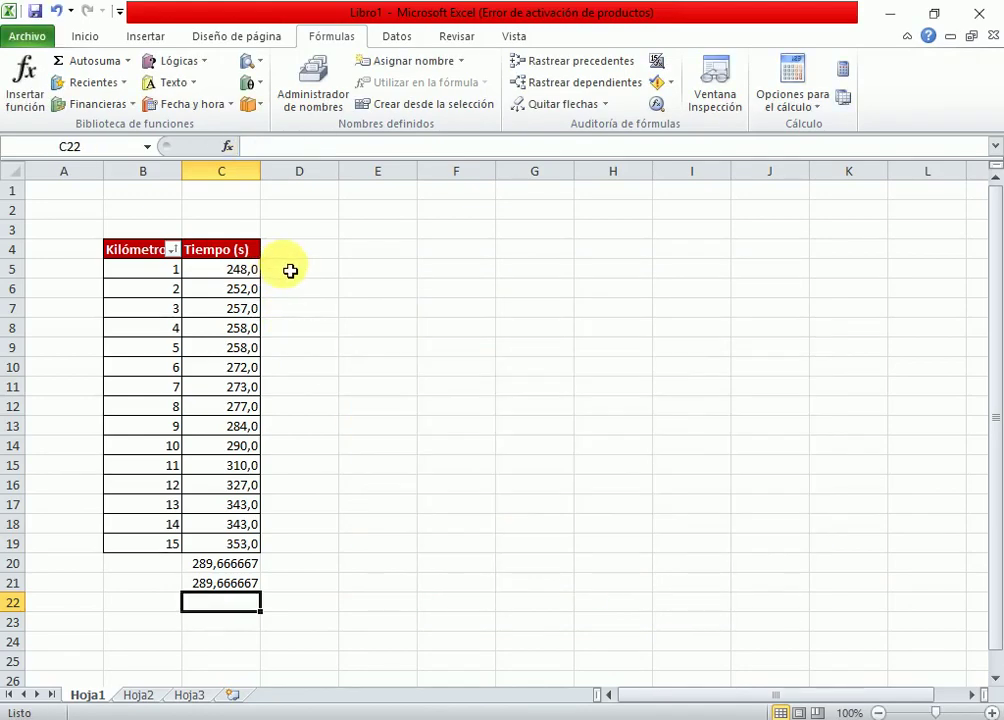
Write =ES.IMPAR(C5) in cell D5 and fill the formula down to D13.
left_click(290, 270)
type("=es.impar(")
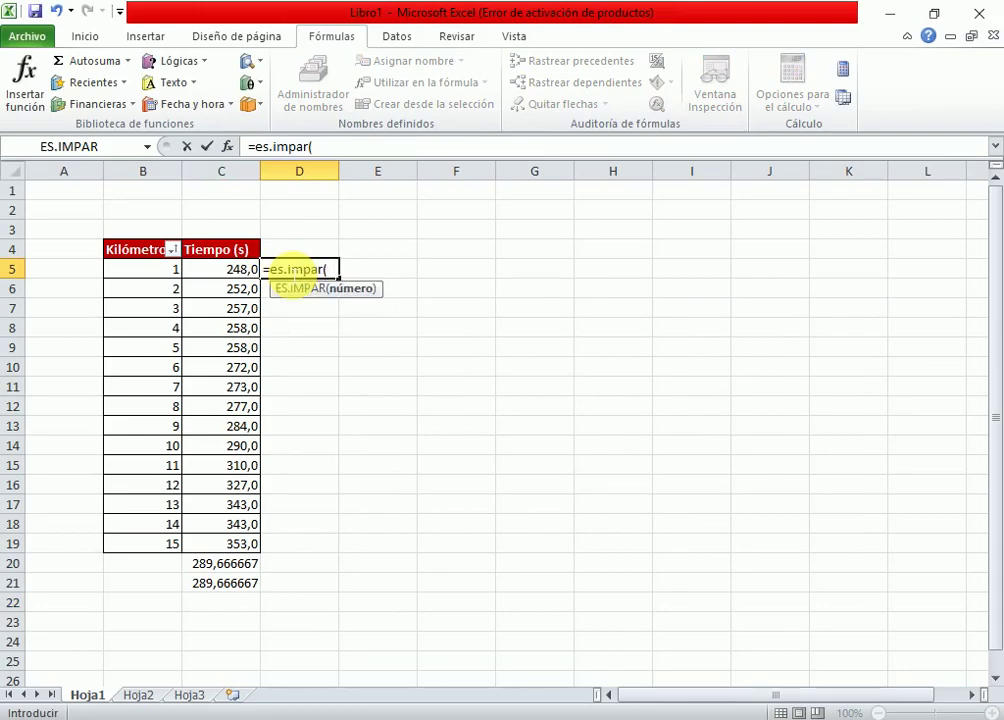
type("C5")
key("Return")
left_click(298, 265)
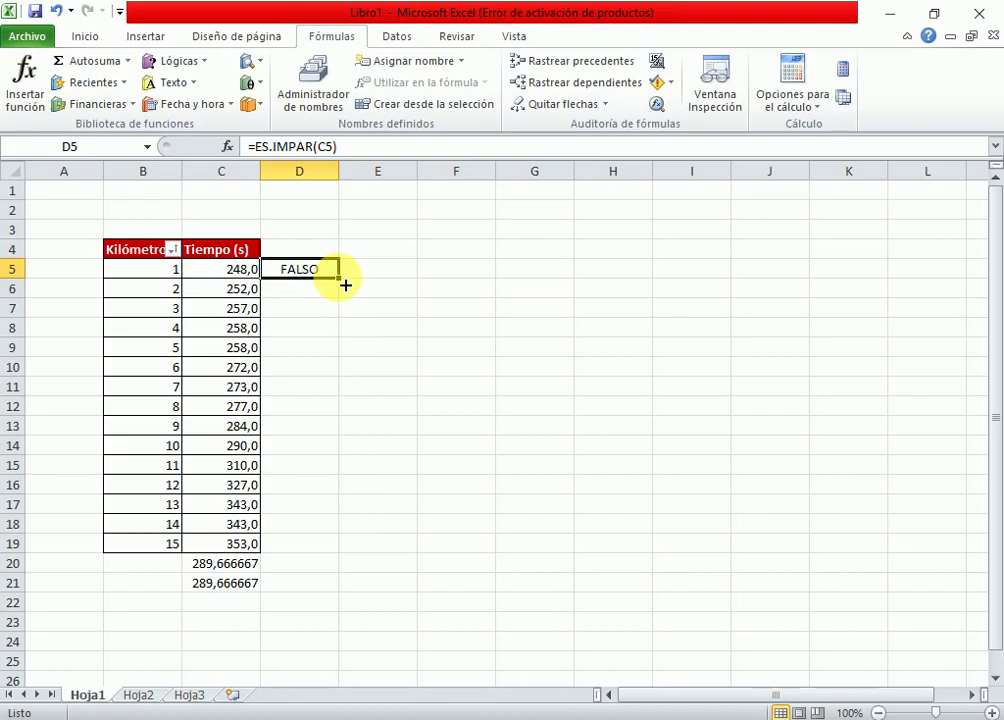
left_click_drag(345, 285, 333, 432)
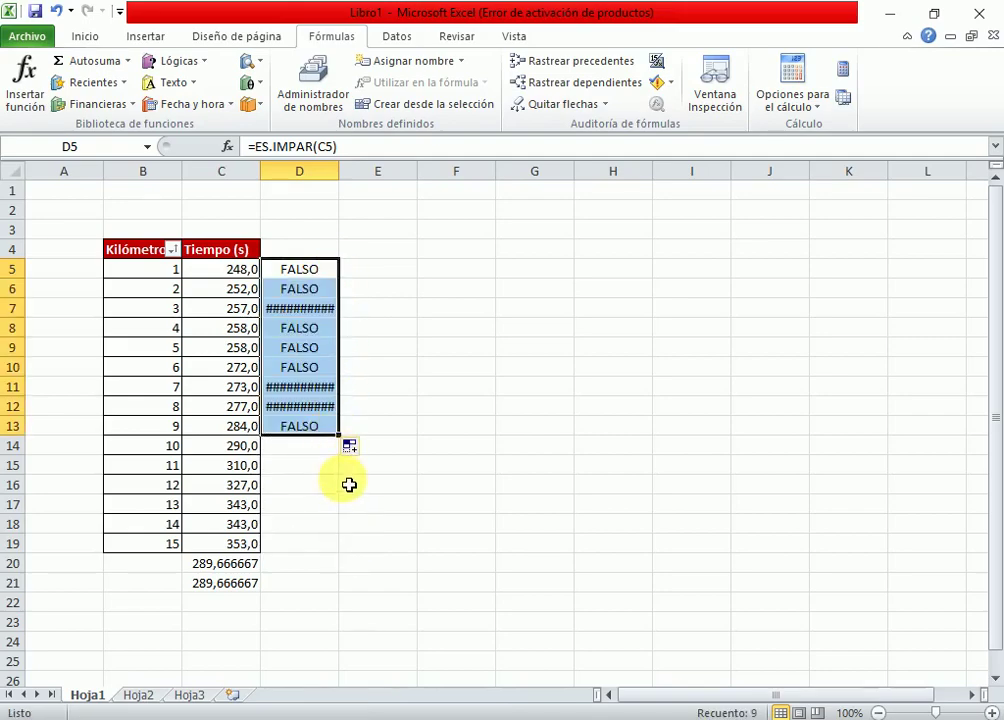
Fit column D's width to its contents and check the cell reference in D13's formula.
double_click(343, 173)
left_click(358, 347)
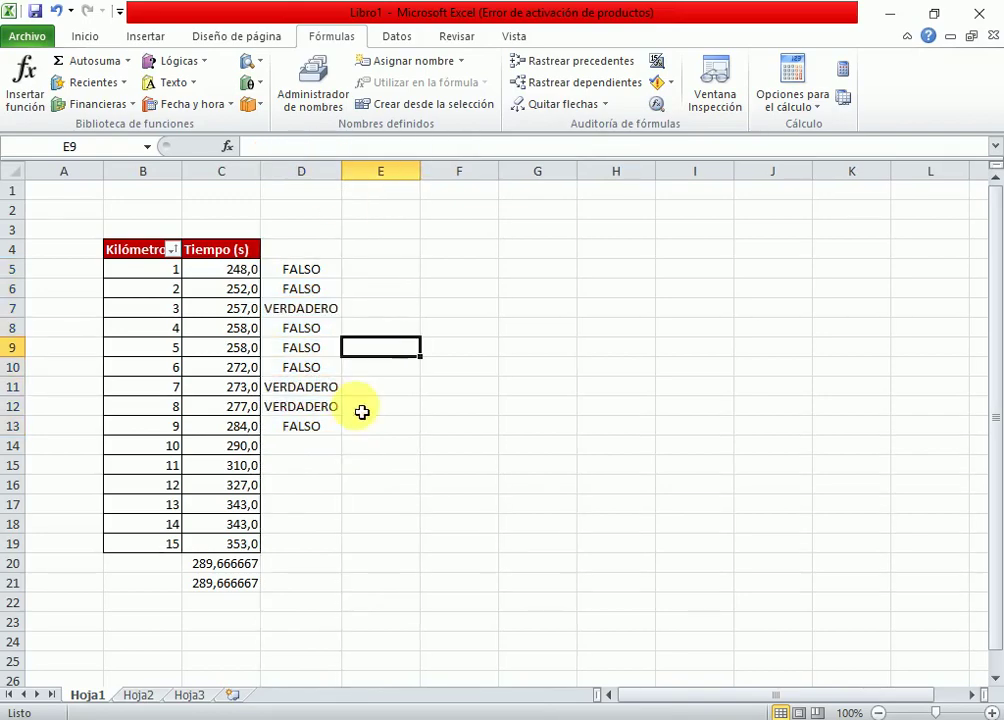
left_click(314, 429)
left_click(348, 147)
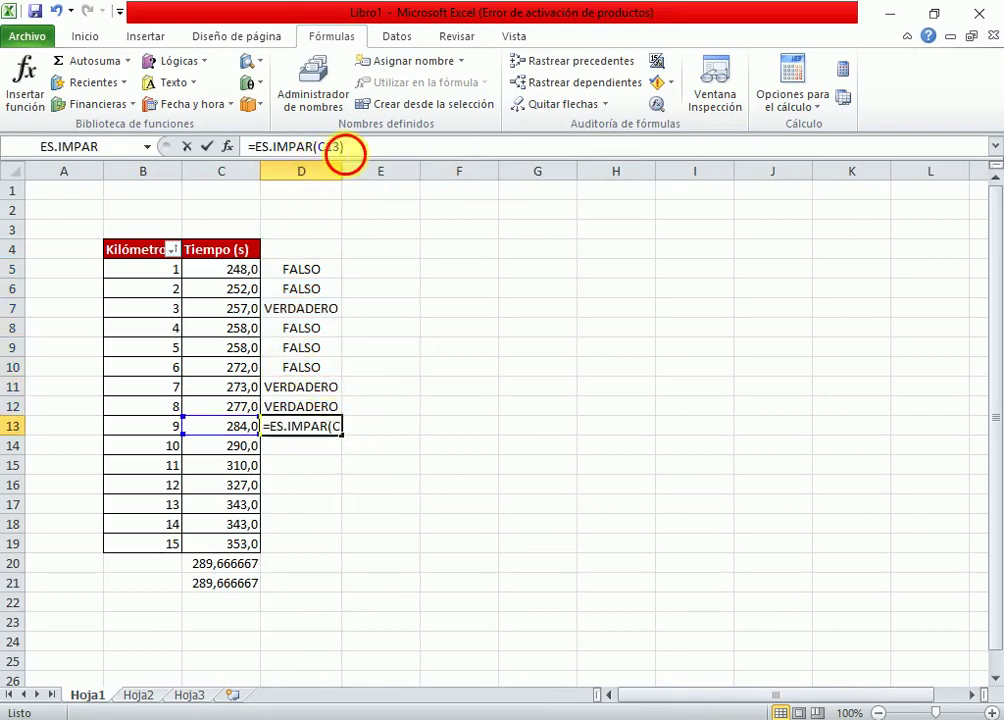
left_click(459, 406)
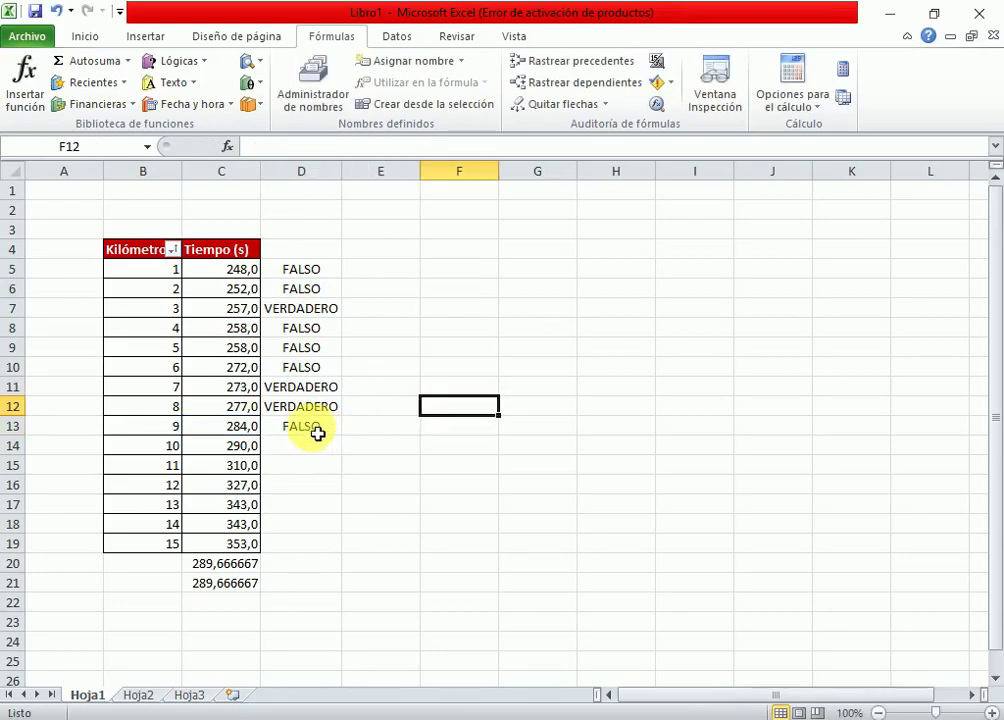
Copy D13 and paste only its formula into D18 with Pegado especial set to Fórmulas.
left_click(316, 430)
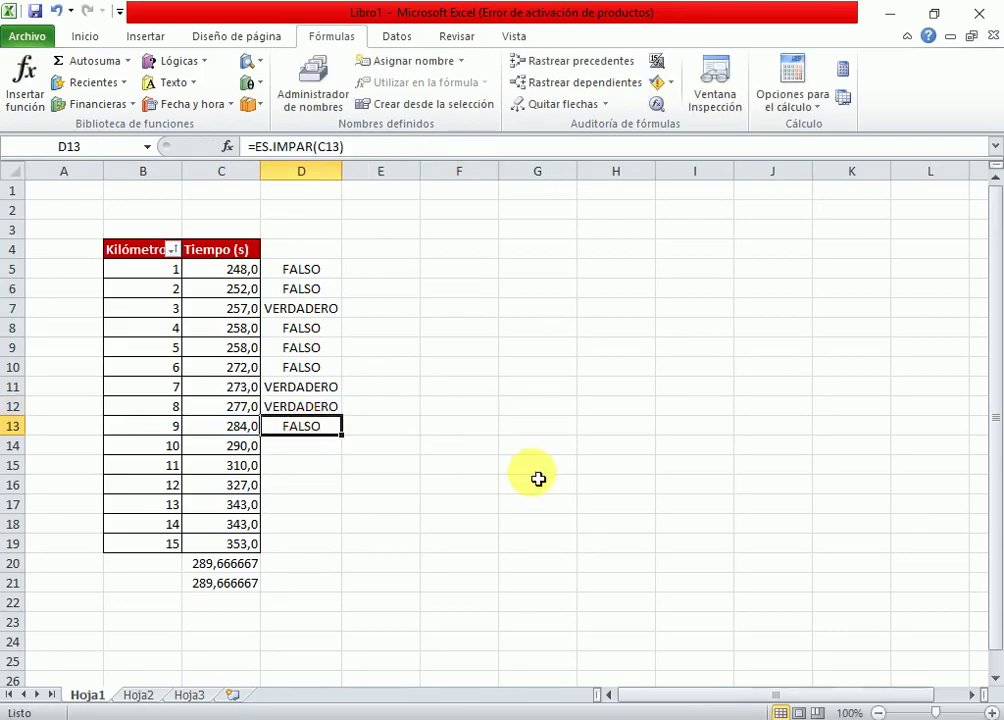
right_click(302, 430)
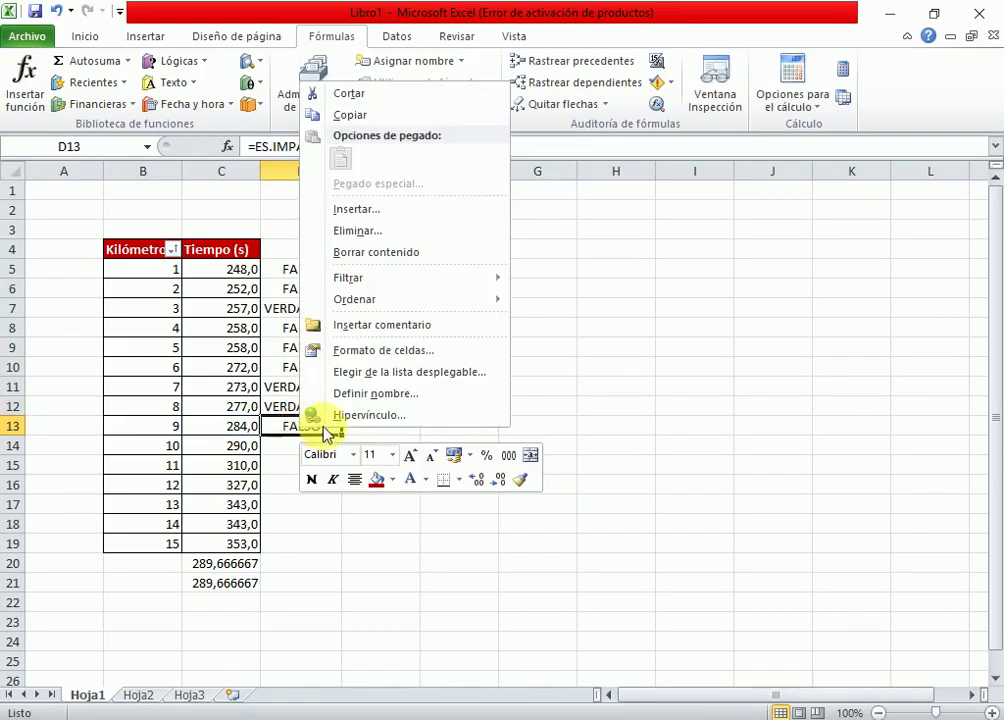
left_click(389, 117)
left_click(305, 531)
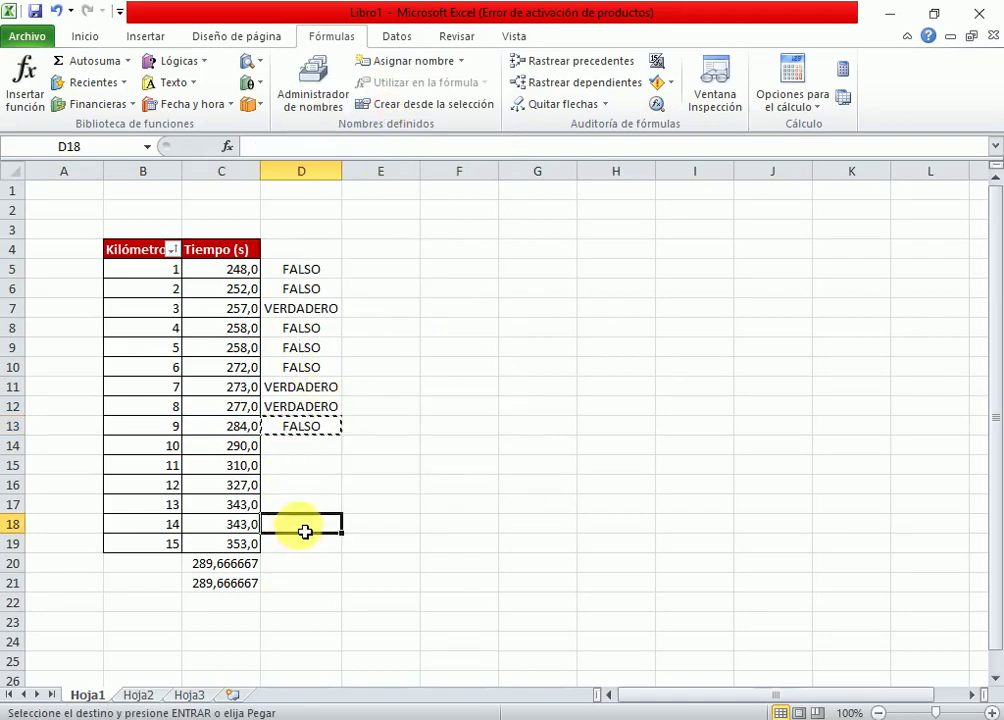
right_click(318, 535)
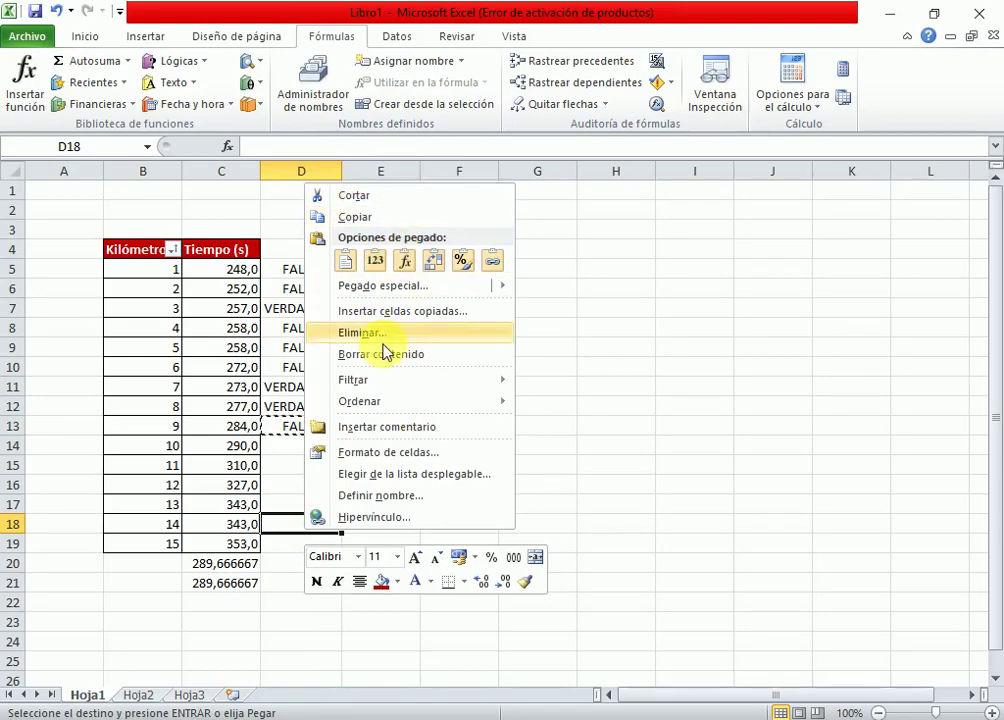
left_click(389, 289)
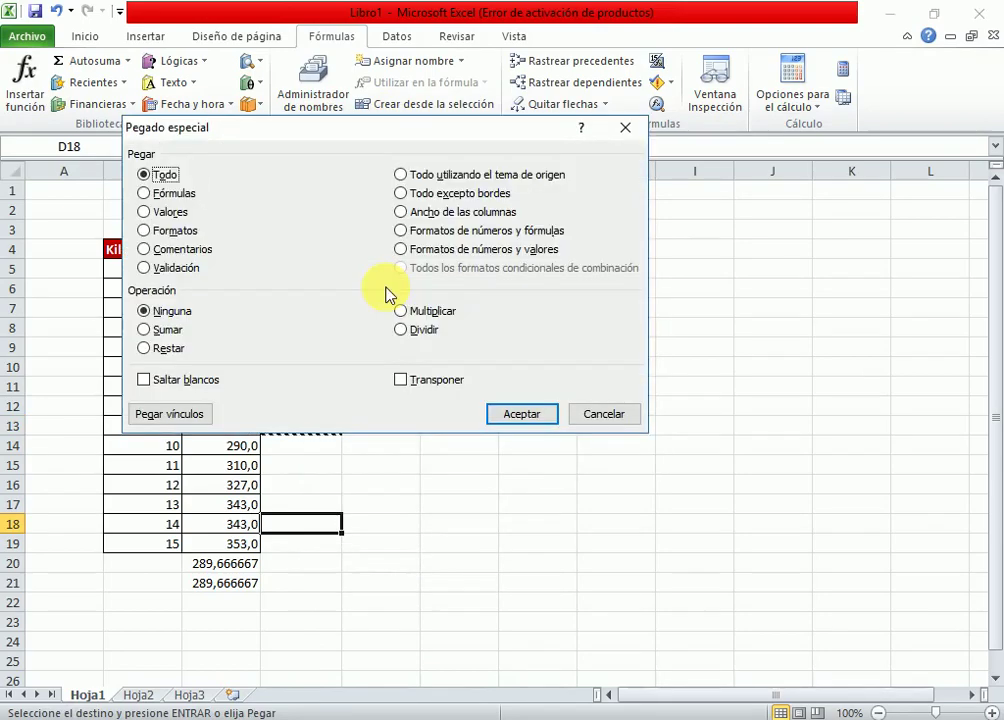
left_click(182, 199)
left_click(521, 413)
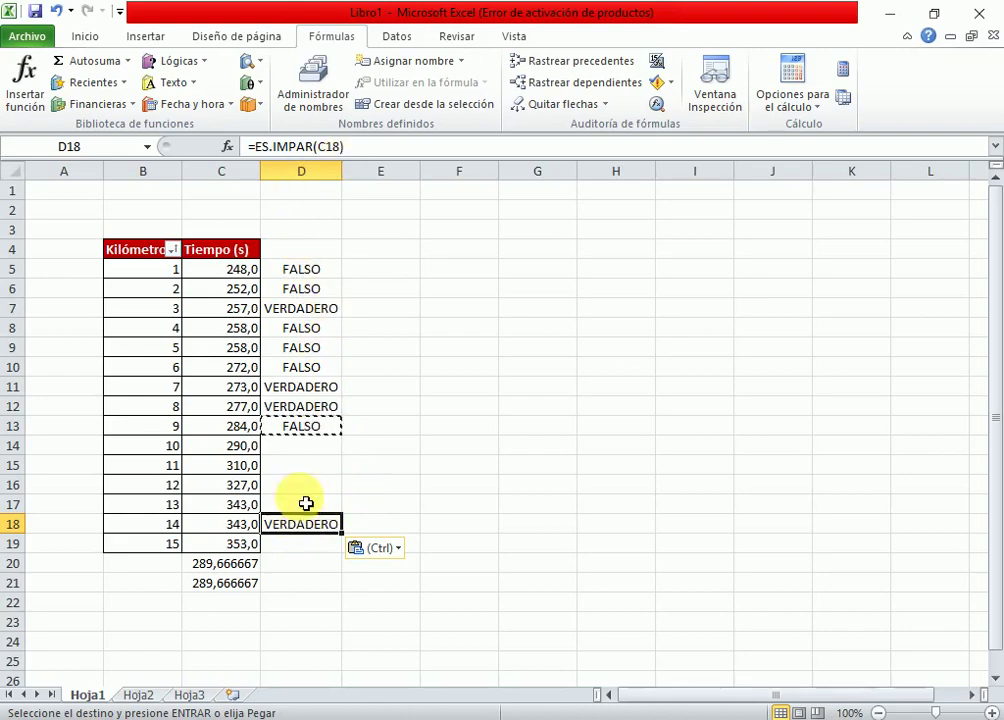
Copy the ES.IMPAR formula from D11 to D16.
left_click(302, 388)
key("ctrl+c")
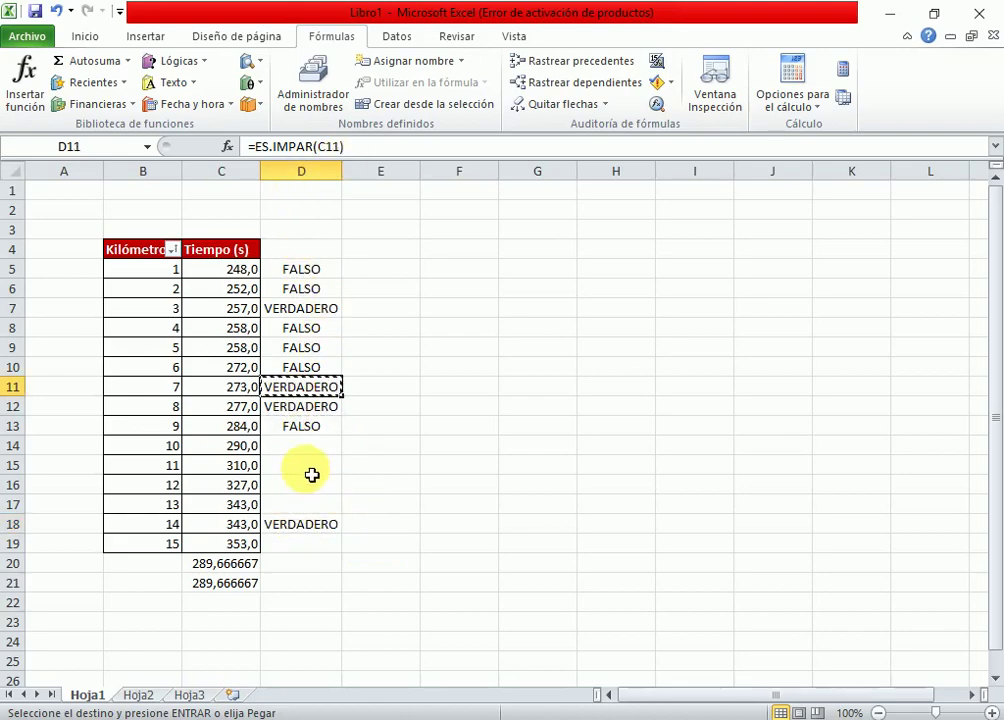
left_click(312, 485)
key("ctrl+v")
left_click(372, 566)
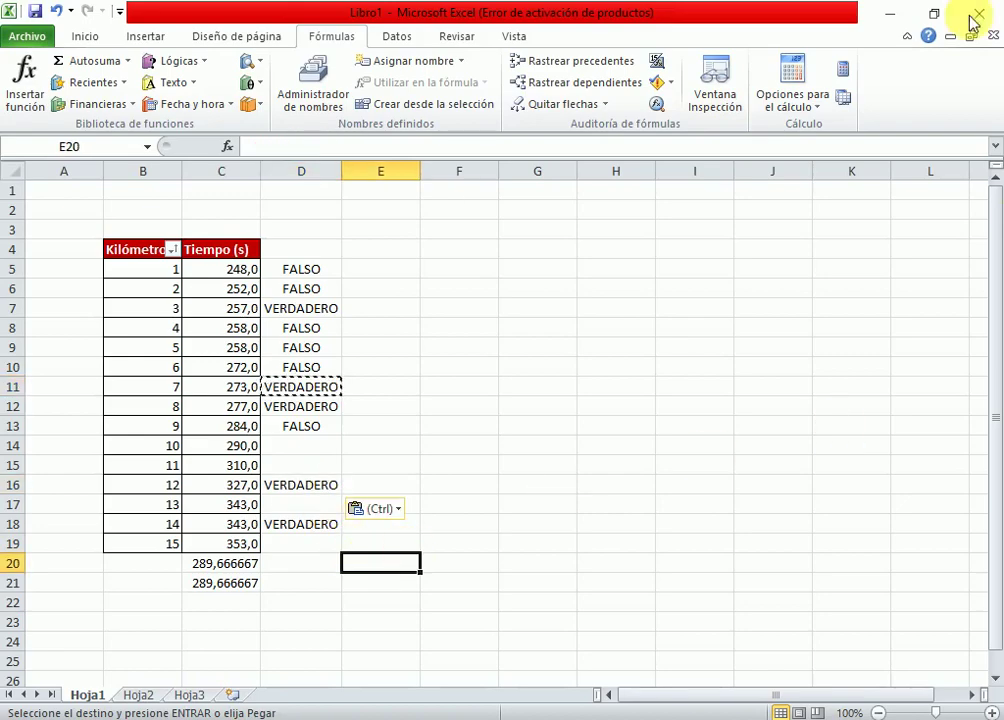
Clear the contents of the range D3:E24.
left_click_drag(306, 236, 350, 639)
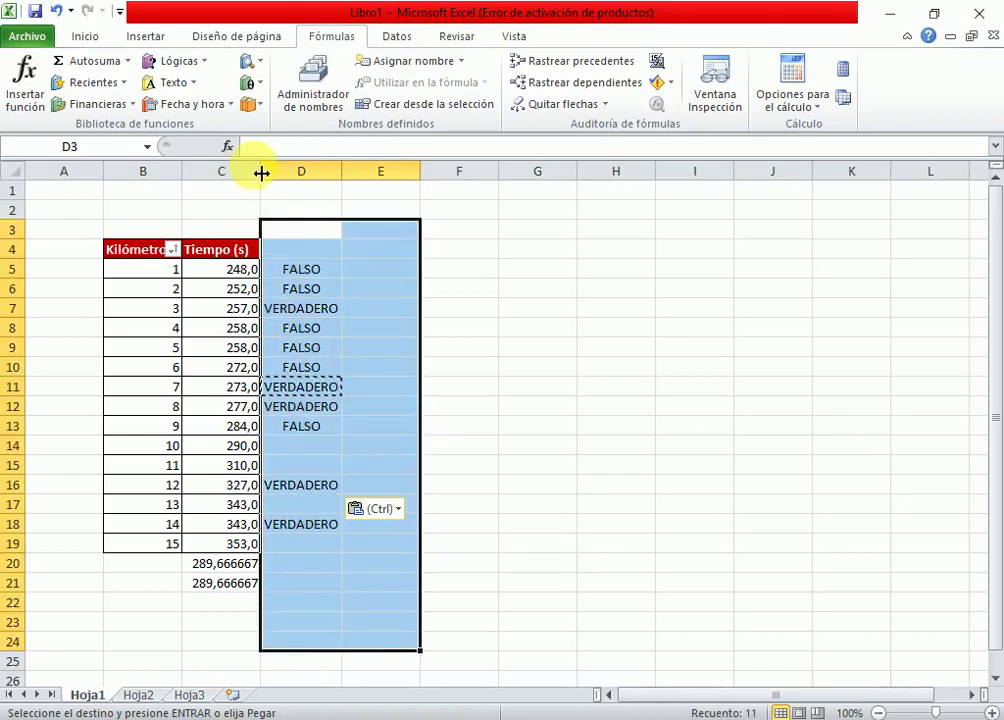
key("Delete")
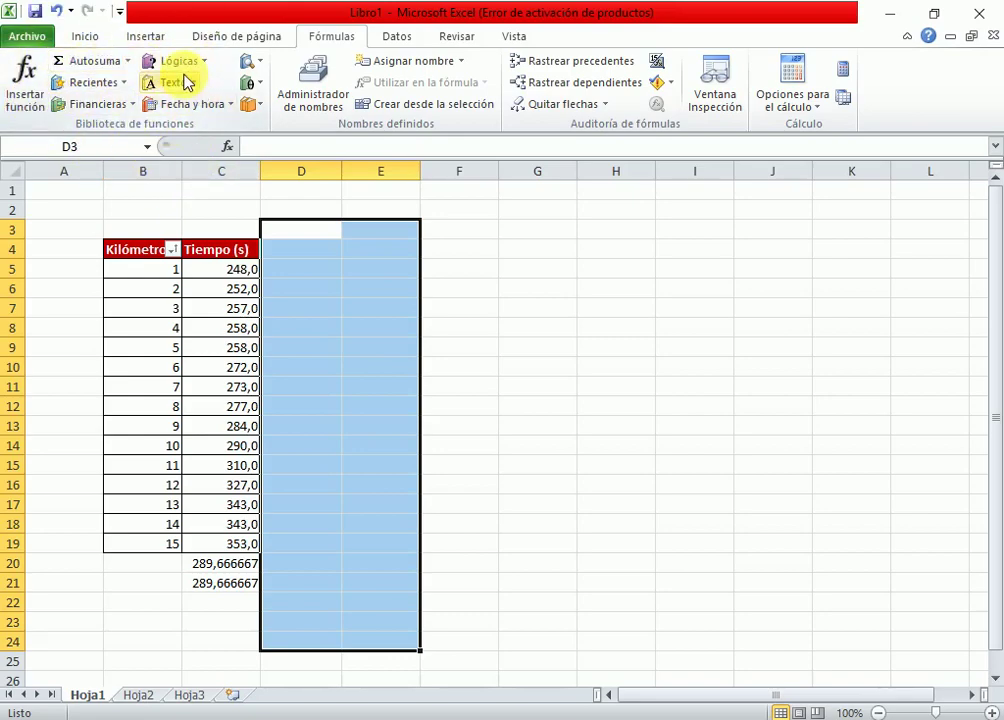
Examine the remaining function categories down to Cubo and Compatibilidad without inserting a function, and select cell D5.
left_click(35, 100)
left_click(700, 360)
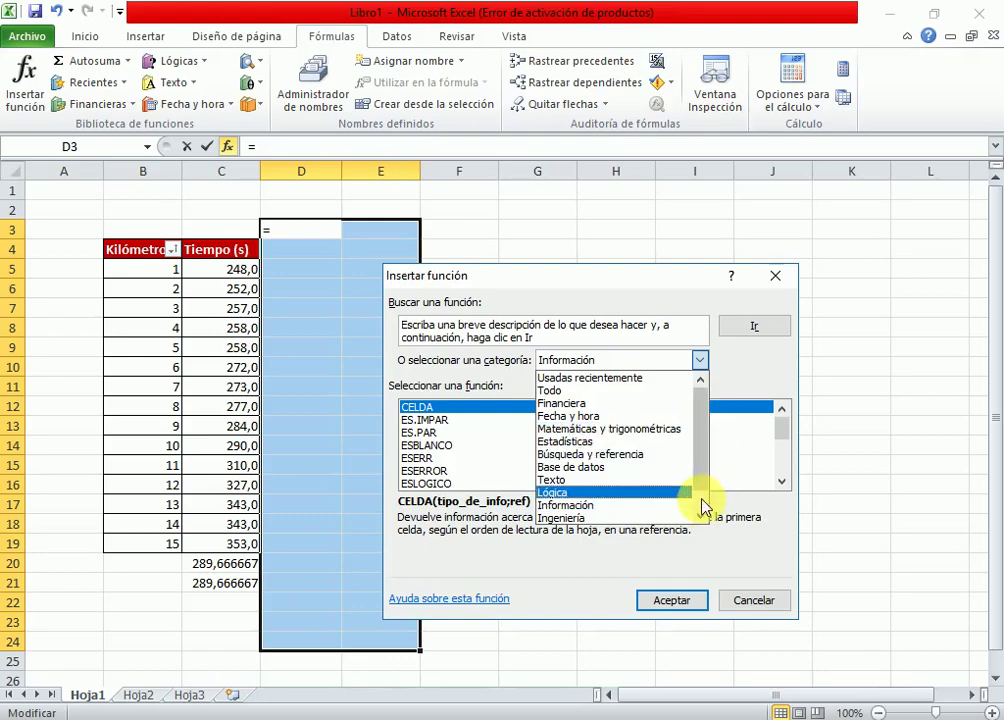
left_click_drag(703, 482, 703, 513)
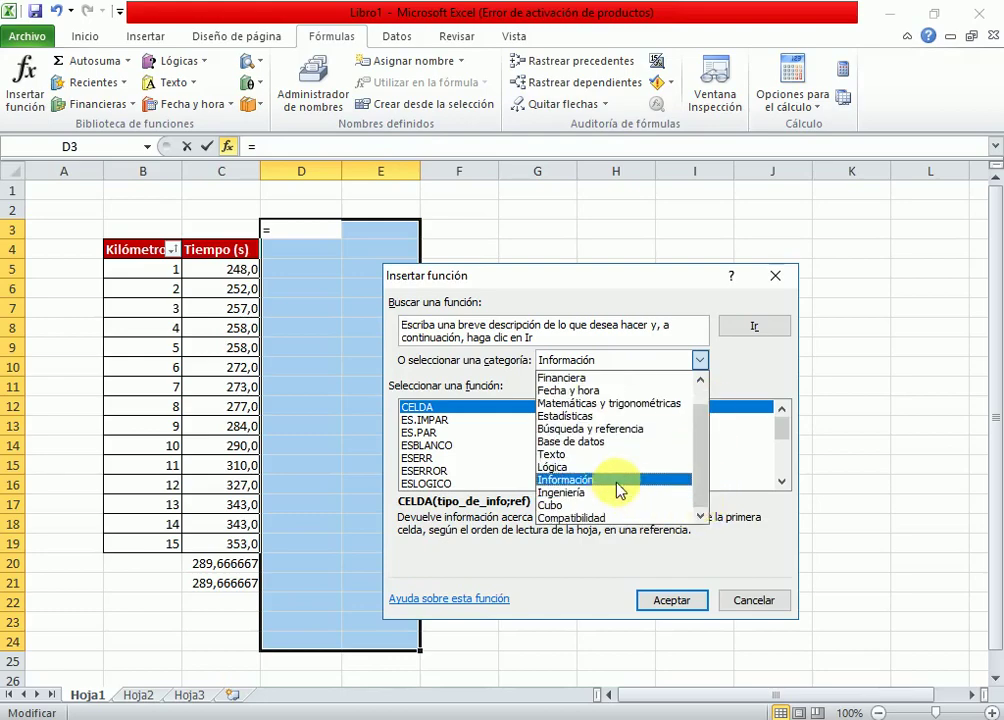
left_click(770, 603)
left_click(770, 603)
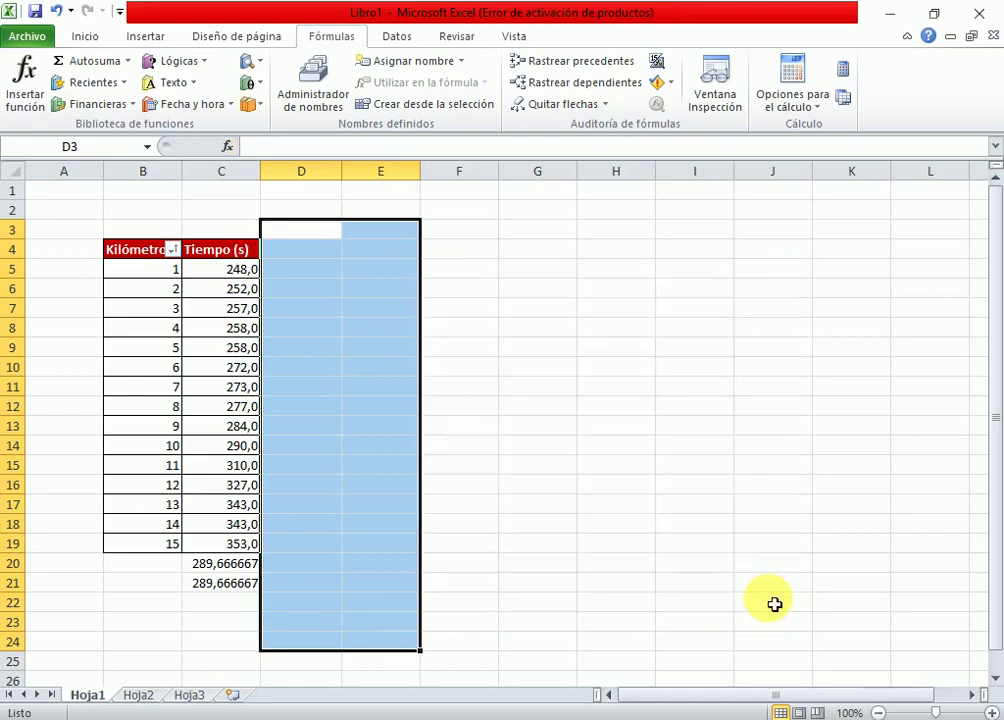
left_click(317, 278)
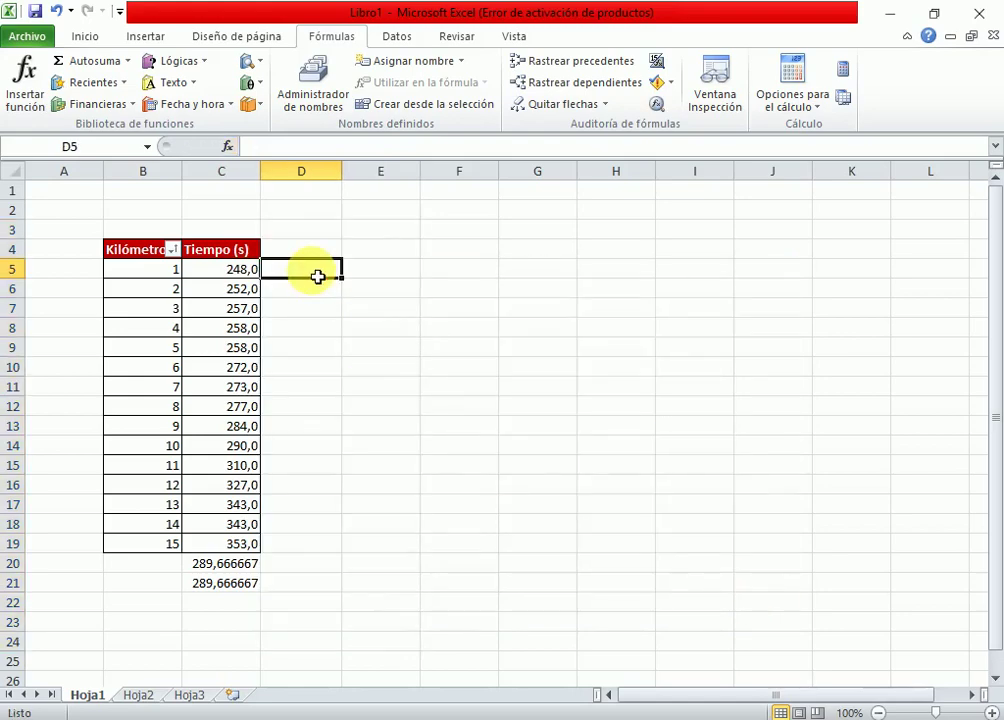
Enter =SI(C6=C5;"Iguales";"Diferentes") in cell D6 to compare each kilometre time with the previous one.
key("Down")
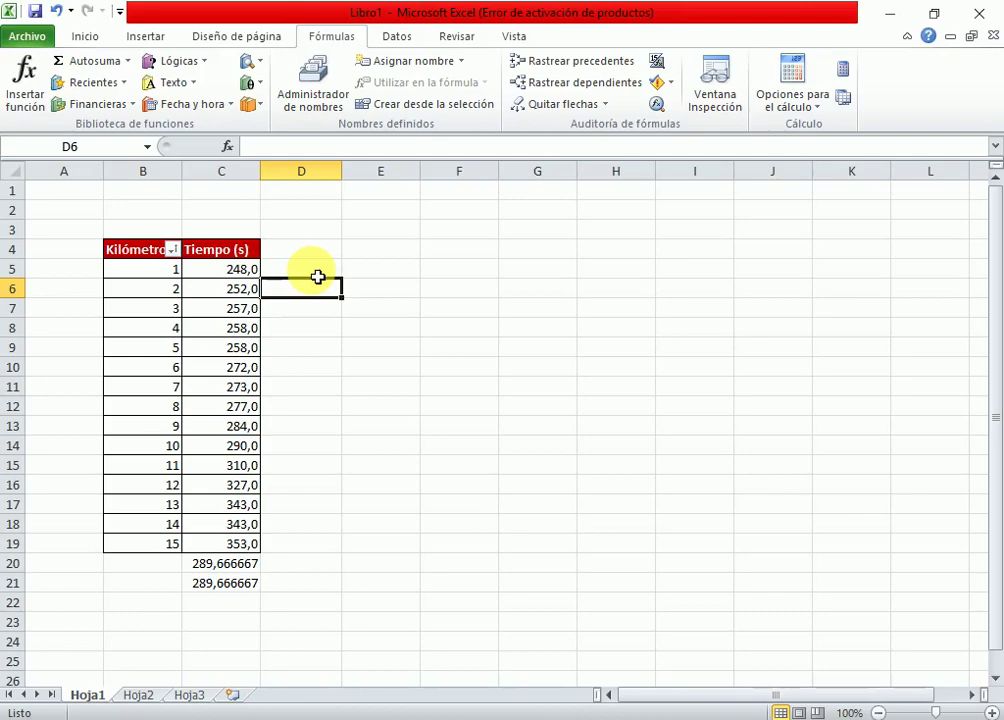
type("=")
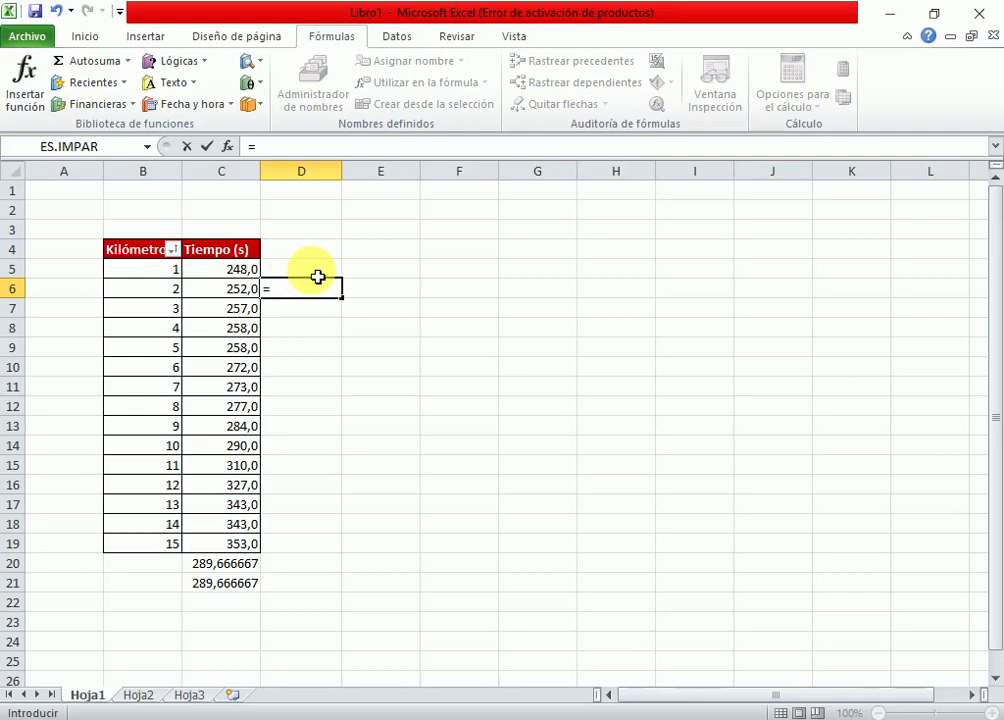
type("si")
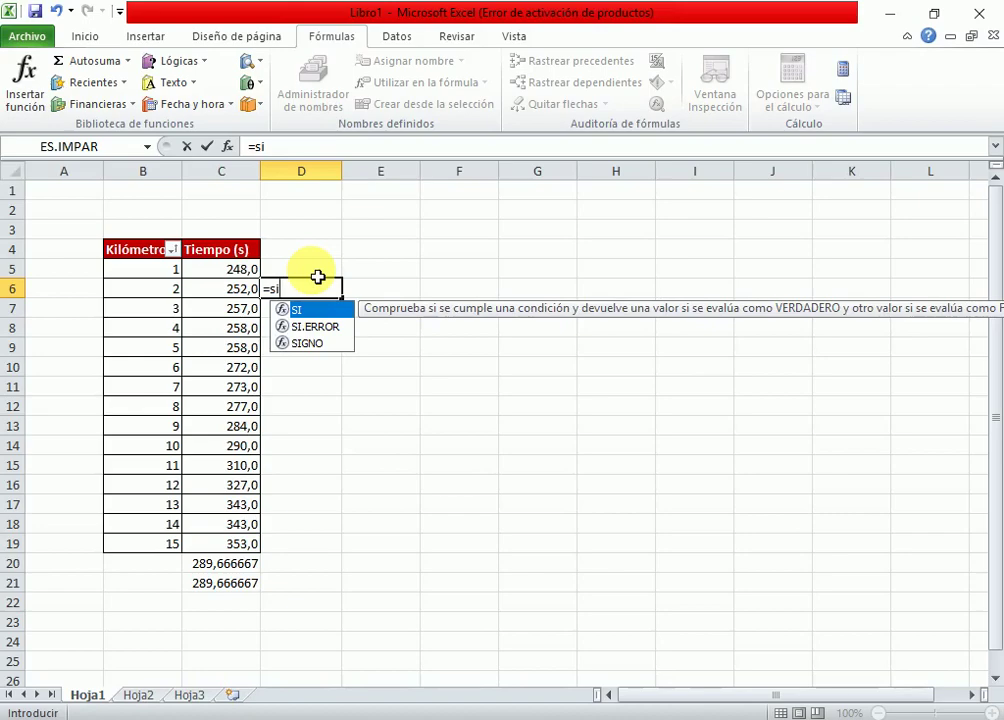
type("(")
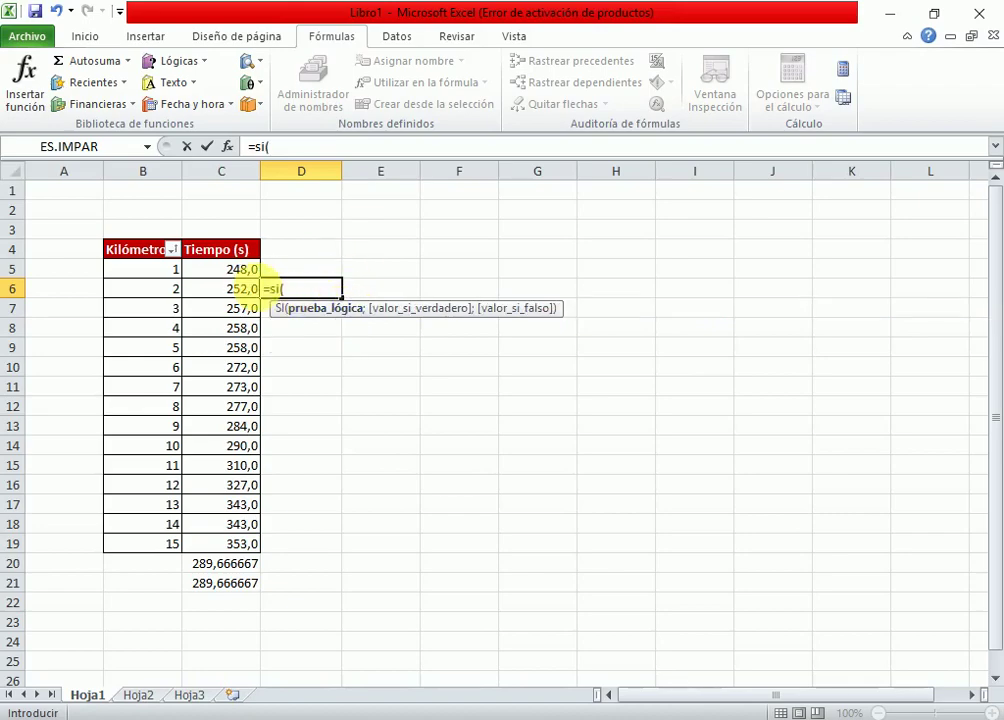
left_click(229, 291)
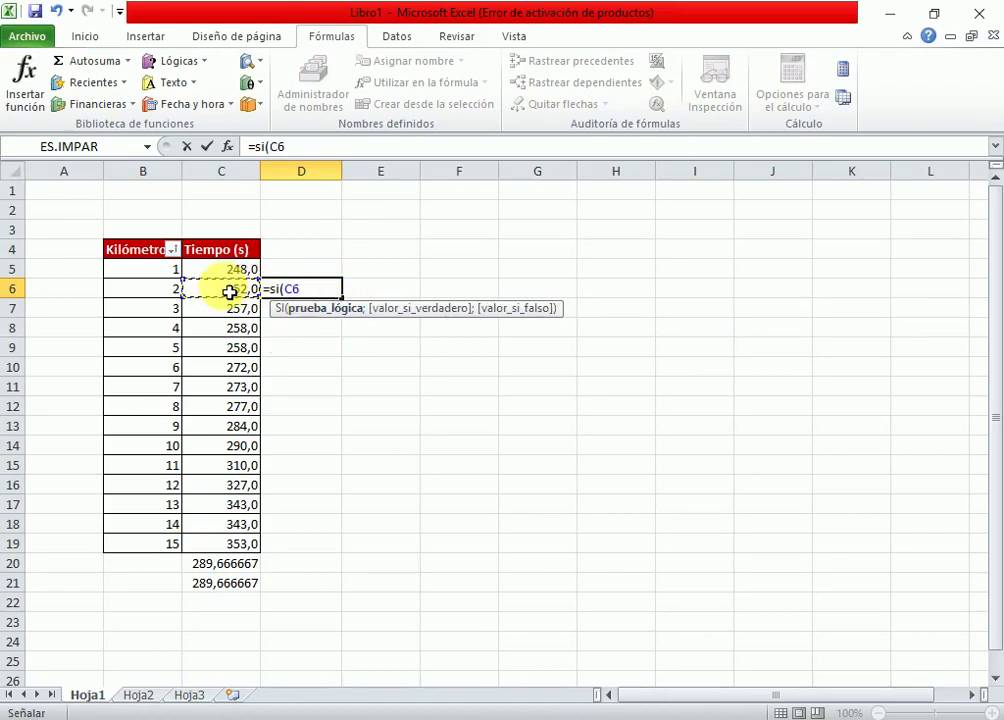
type("=")
left_click(250, 272)
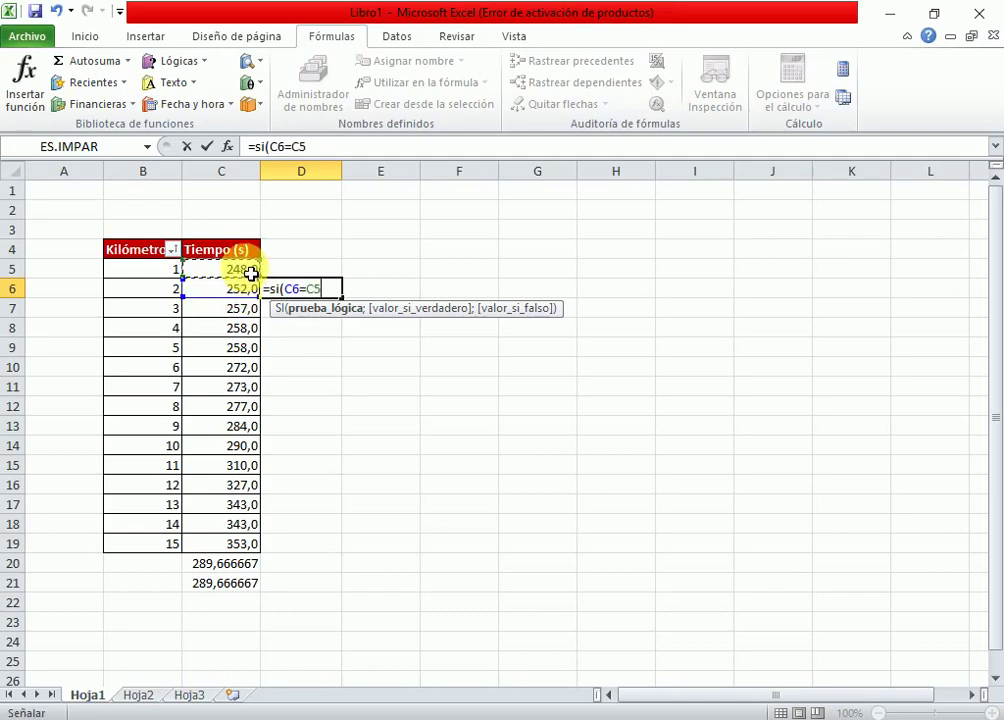
type(";")
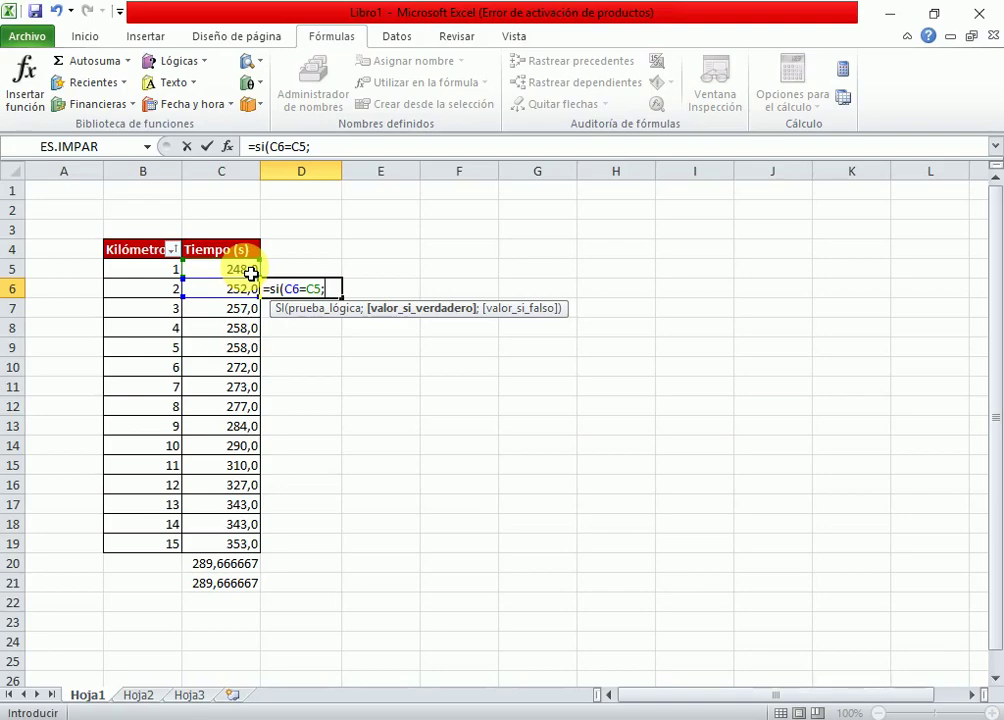
type("\"Iguales\"")
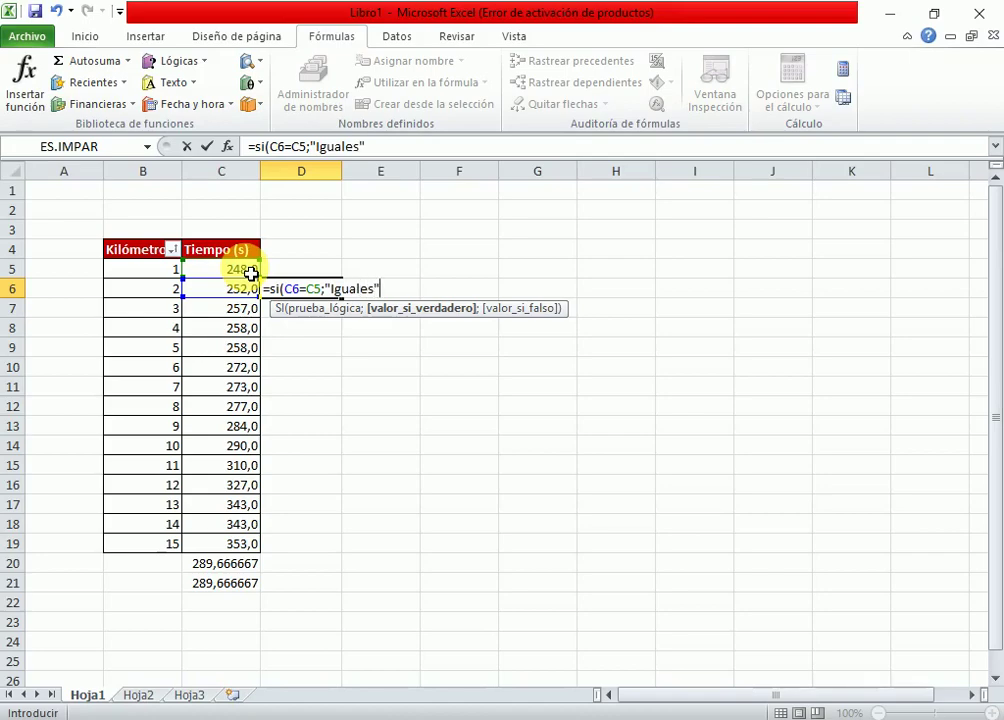
type(";")
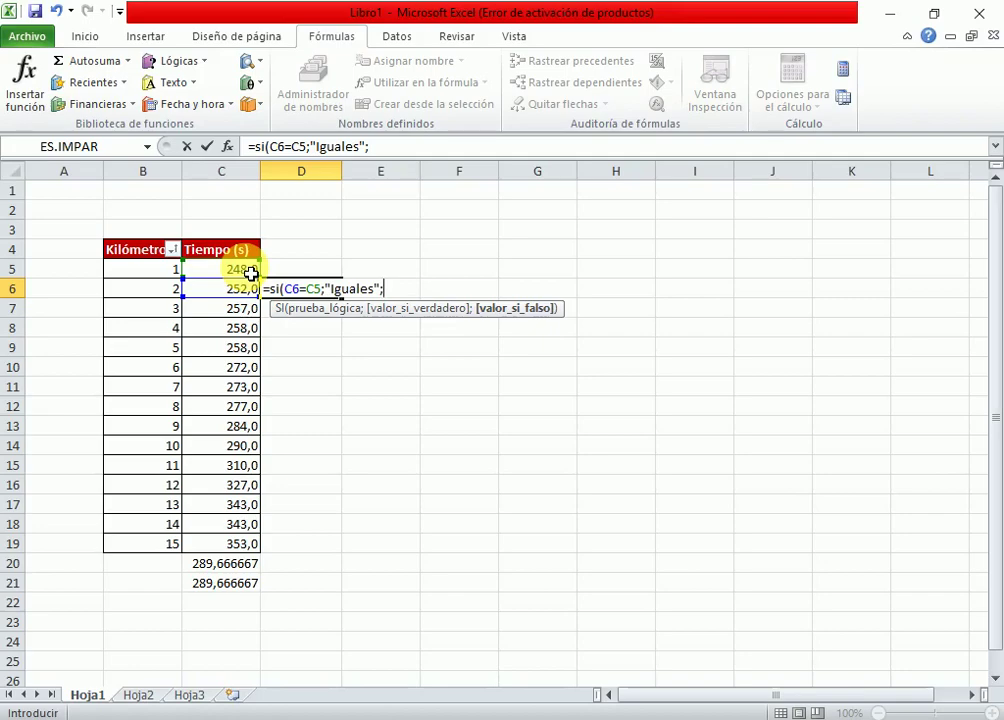
type("\"Diferentes")
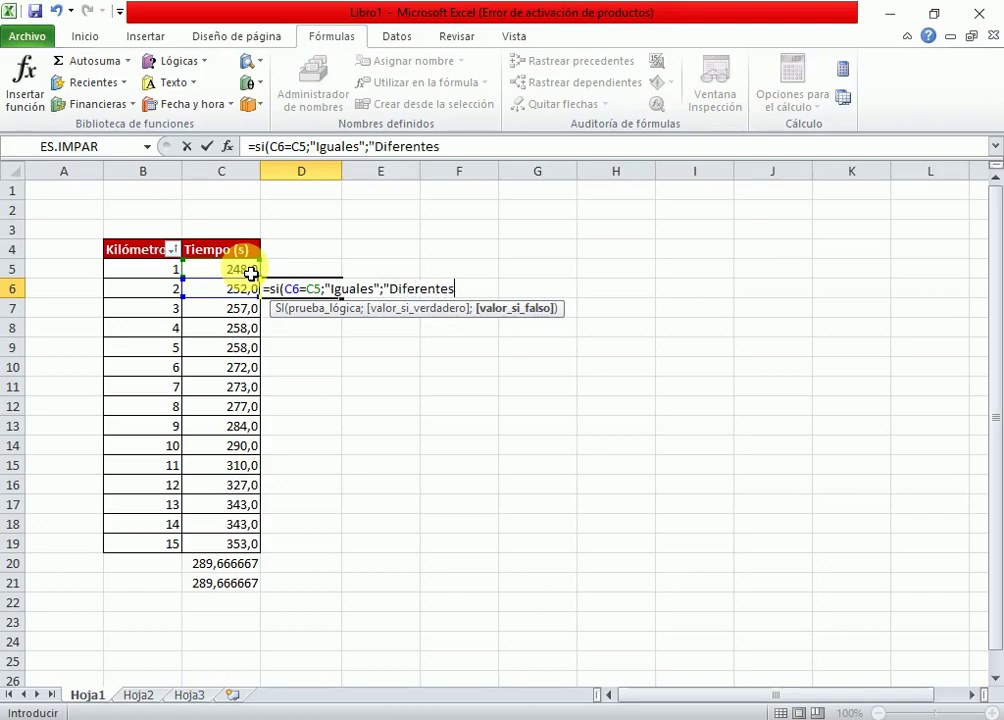
type("\")")
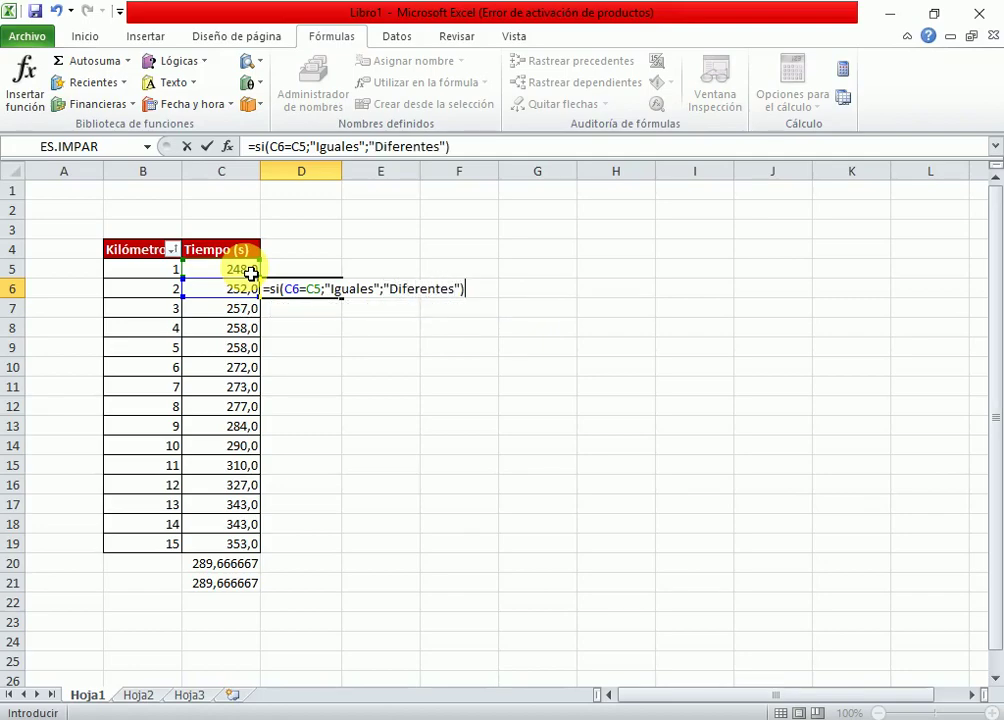
key("Return")
Copy the SI formula from D6 down to D19 and autofit the width of column D.
left_click(329, 294)
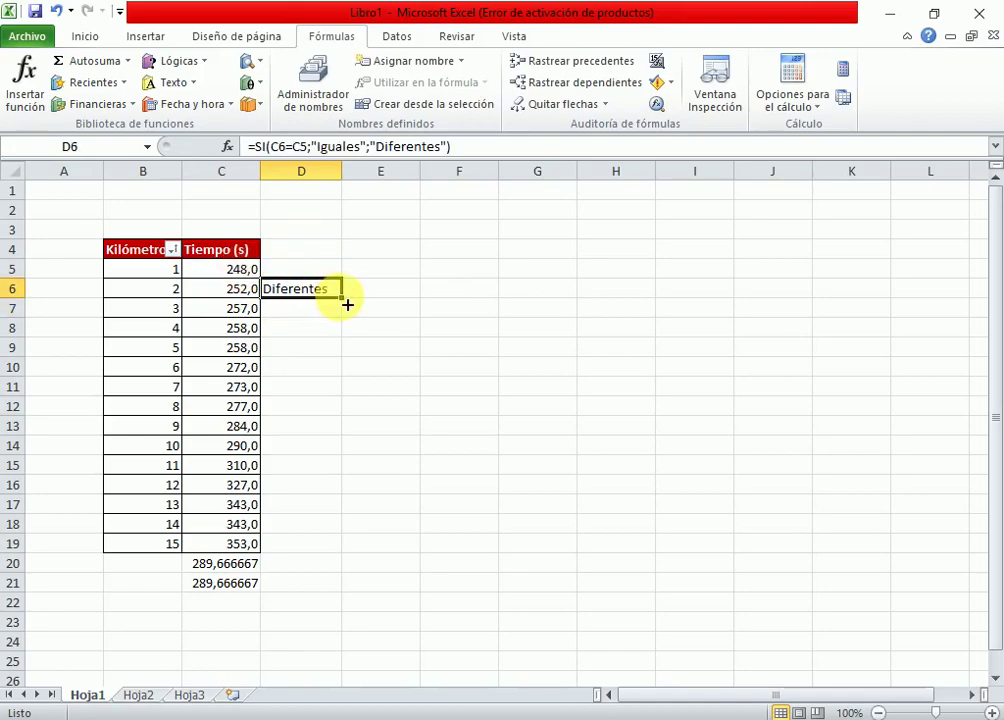
left_click_drag(344, 300, 332, 552)
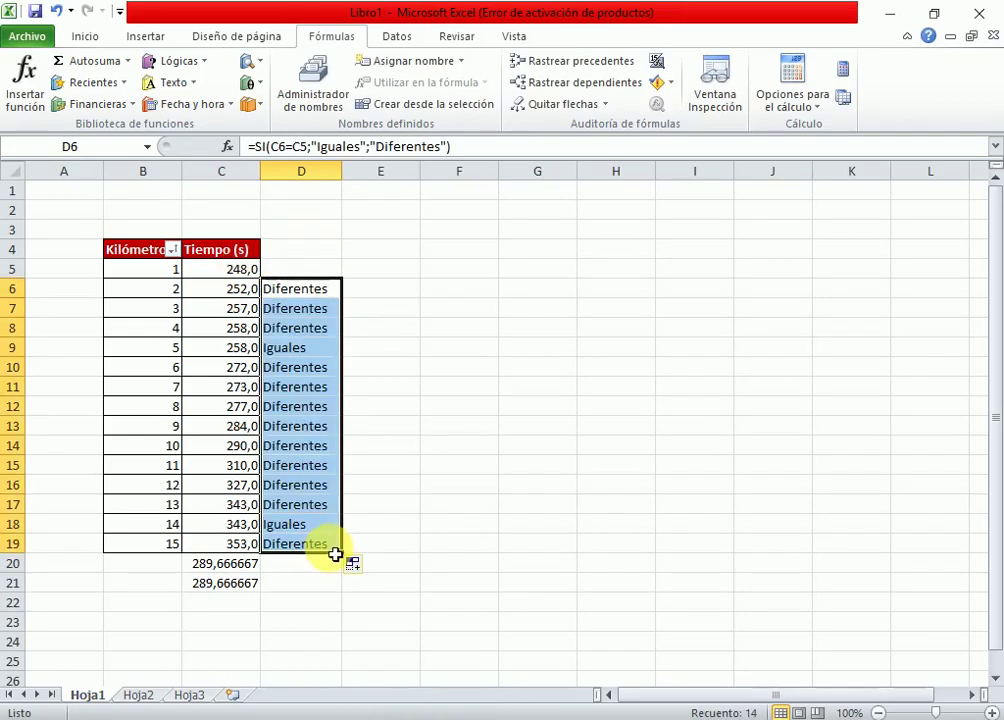
left_click(482, 464)
double_click(343, 186)
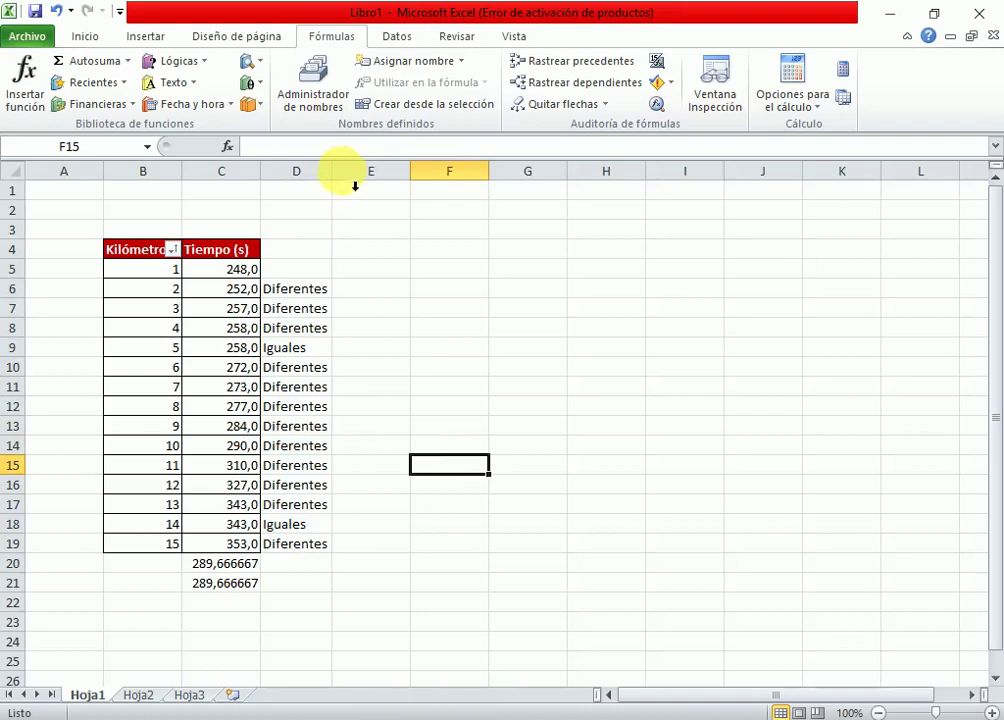
left_click(322, 543)
left_click_drag(320, 294, 248, 530)
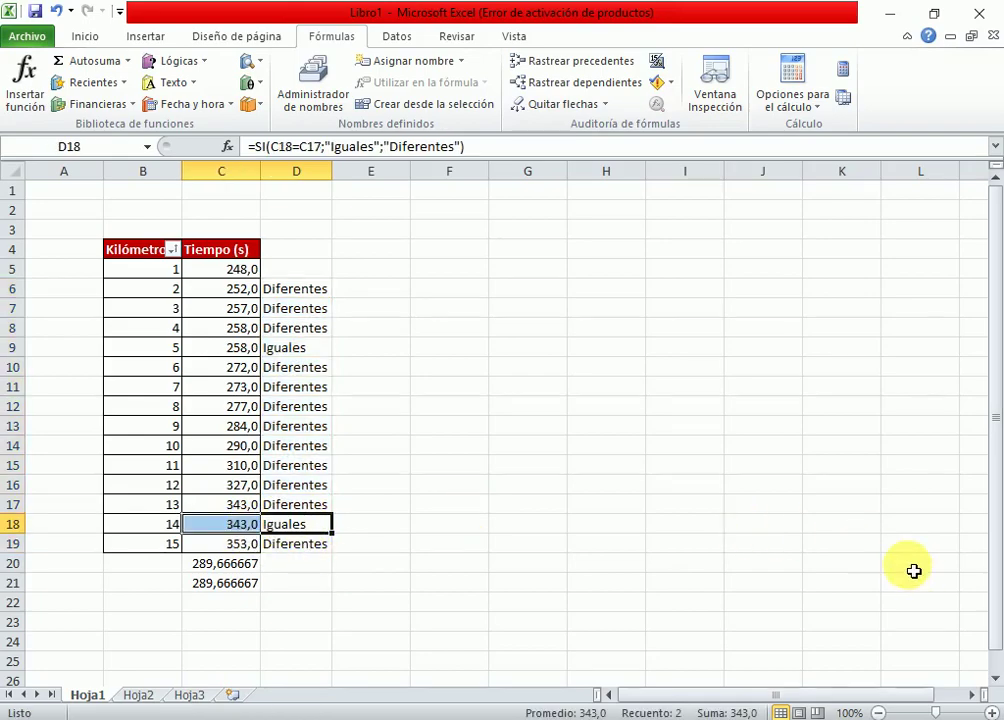
left_click(331, 293)
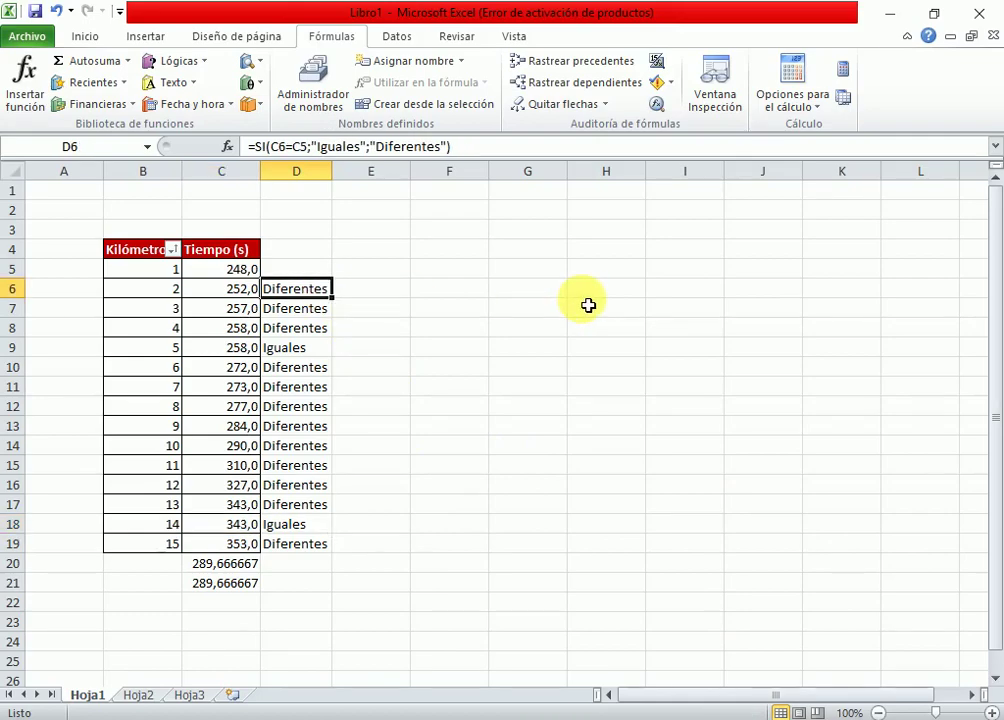
Enter the bare expression =o in cell E6 to bring up the O function, and return to D6.
left_click(375, 292)
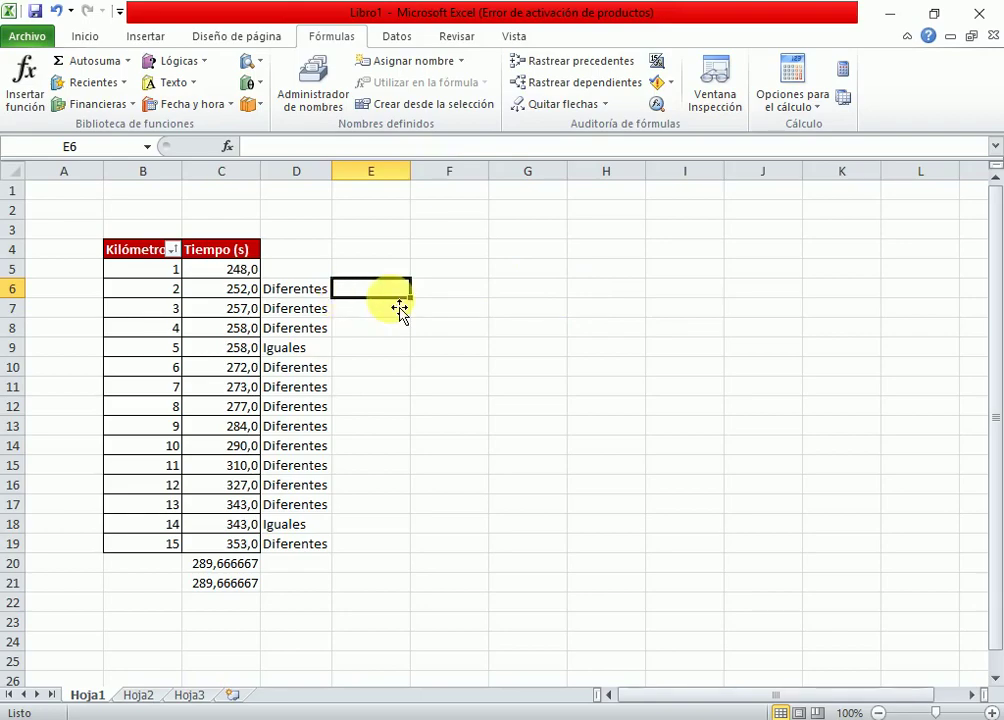
key("Left")
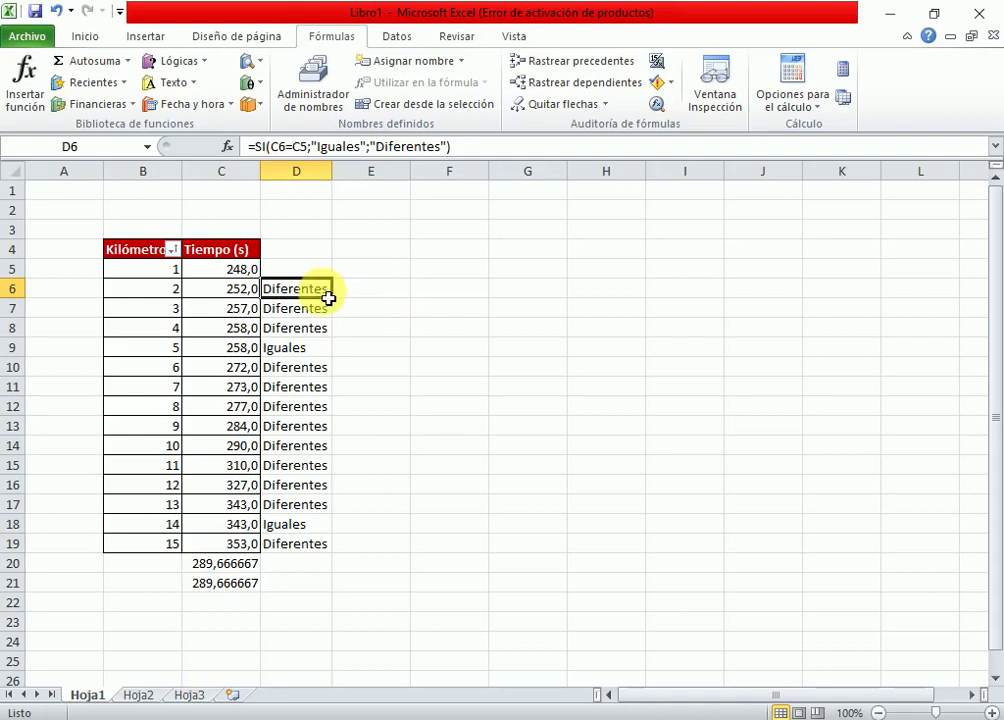
left_click(374, 294)
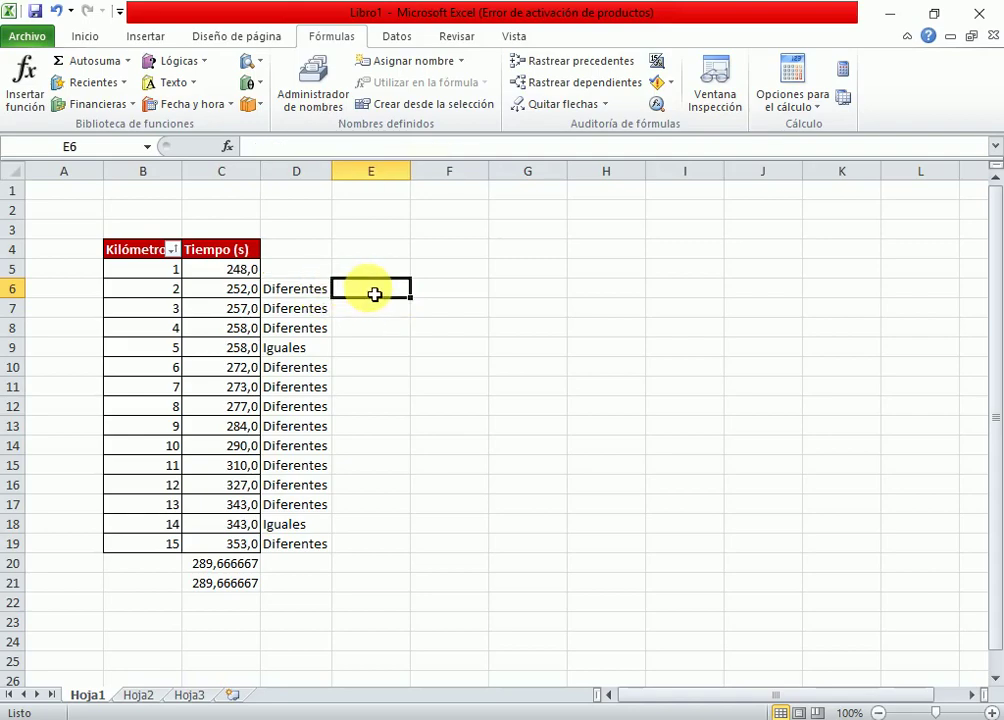
type("=o")
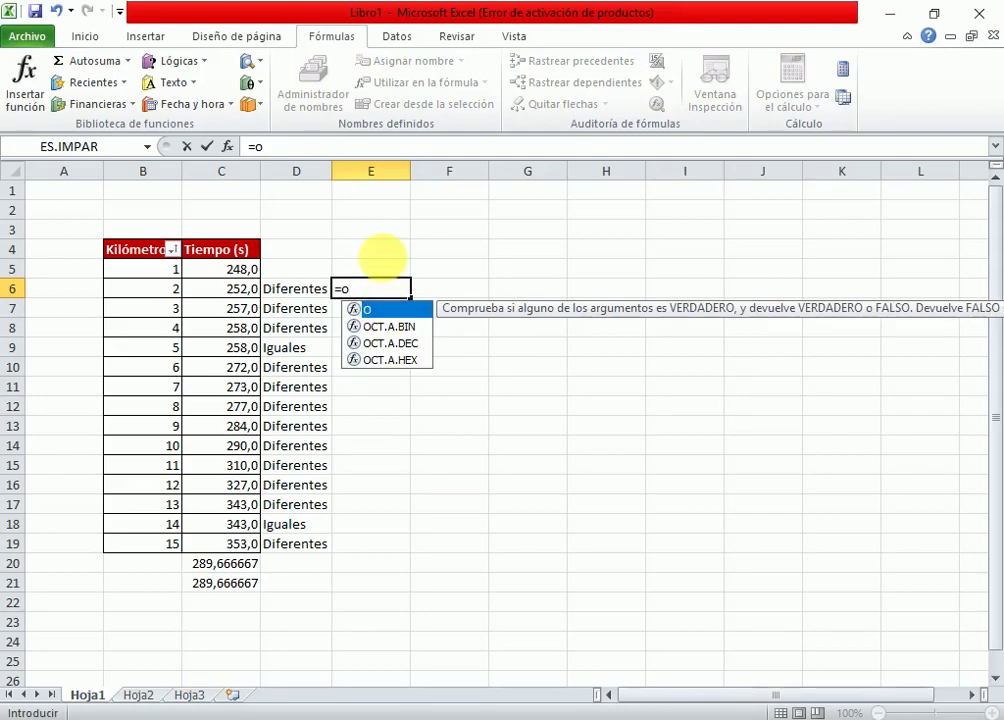
left_click(317, 292)
Insert the opening of an O function before C6=C5 in the SI formula of D6.
left_click(300, 147)
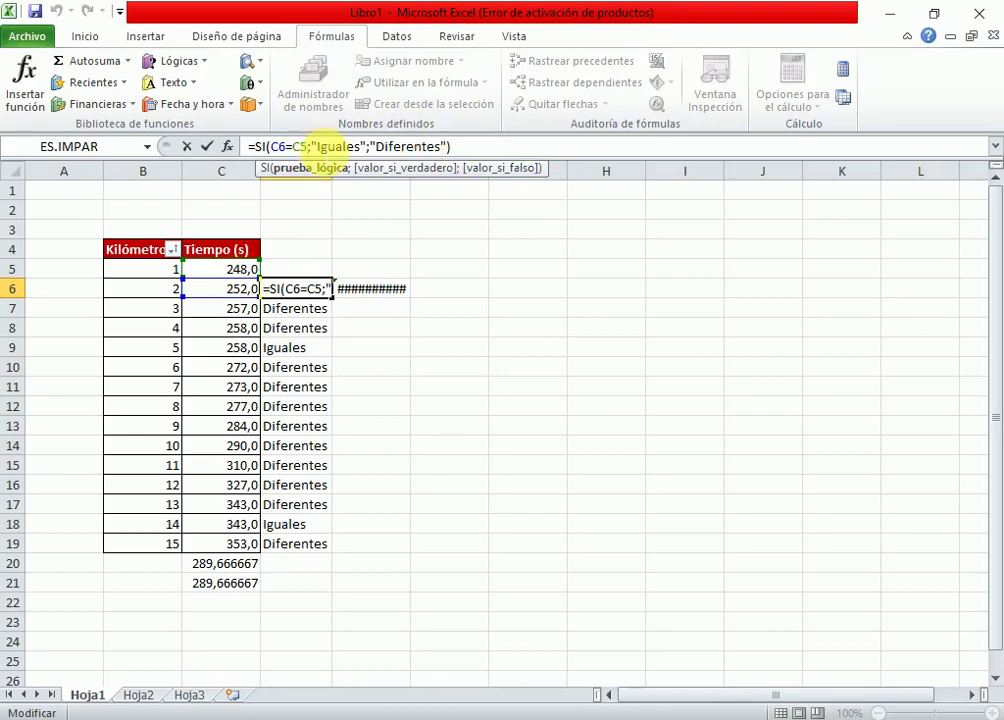
key("BackSpace")
key("Left")
key("Left")
key("Left")
type("o")
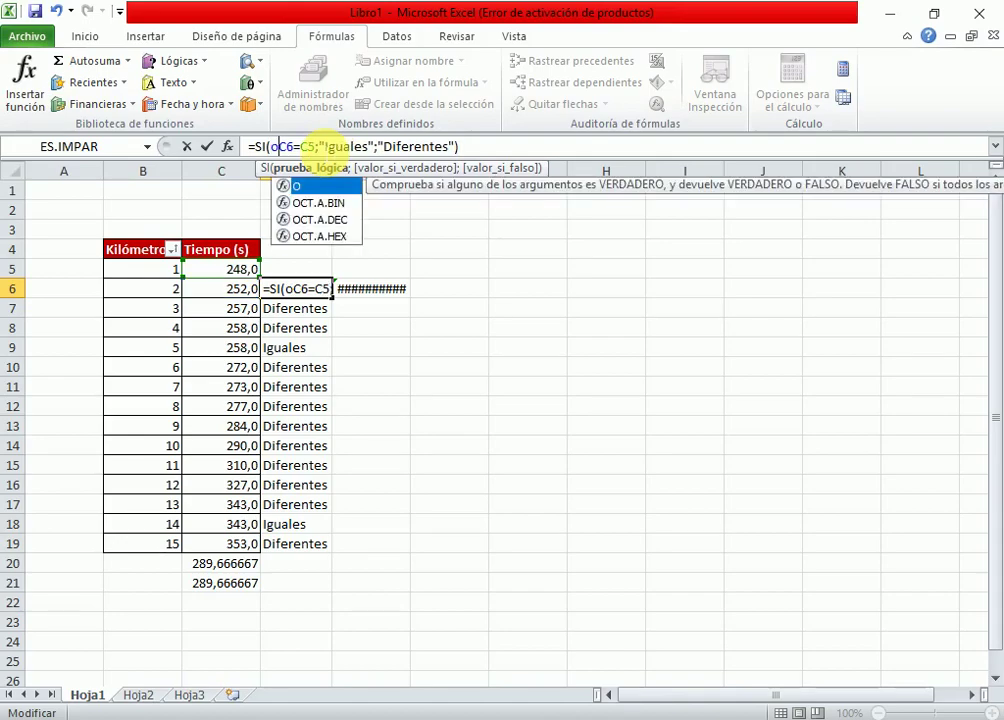
type("(")
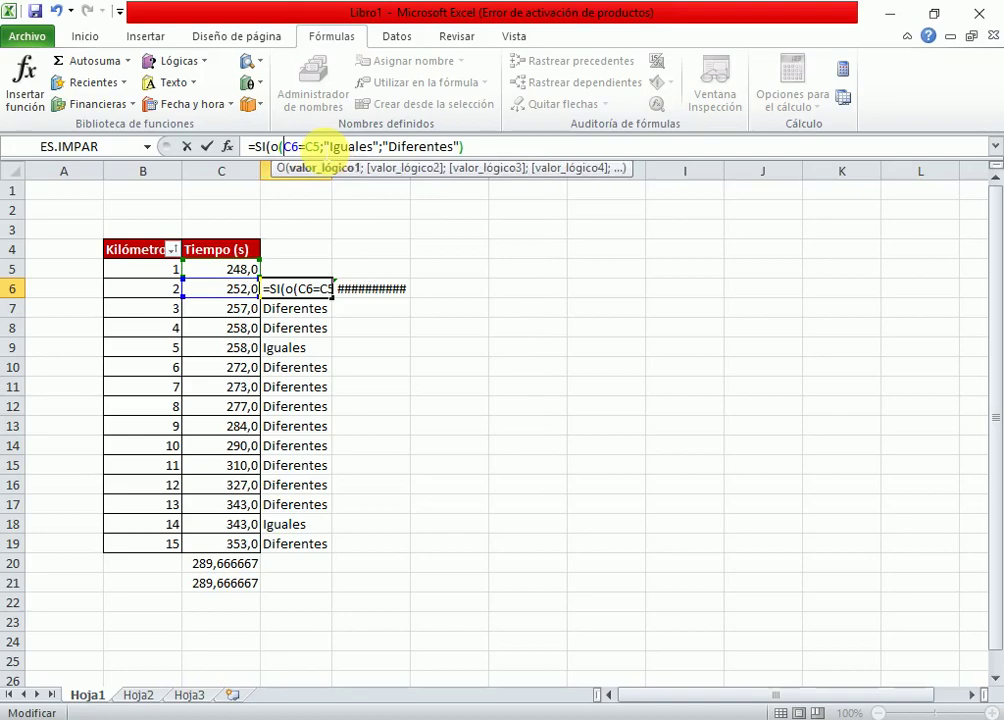
Add C6=C7 as the second condition of the O function in D6 and close its parenthesis.
key("Right")
key("Right")
type(";")
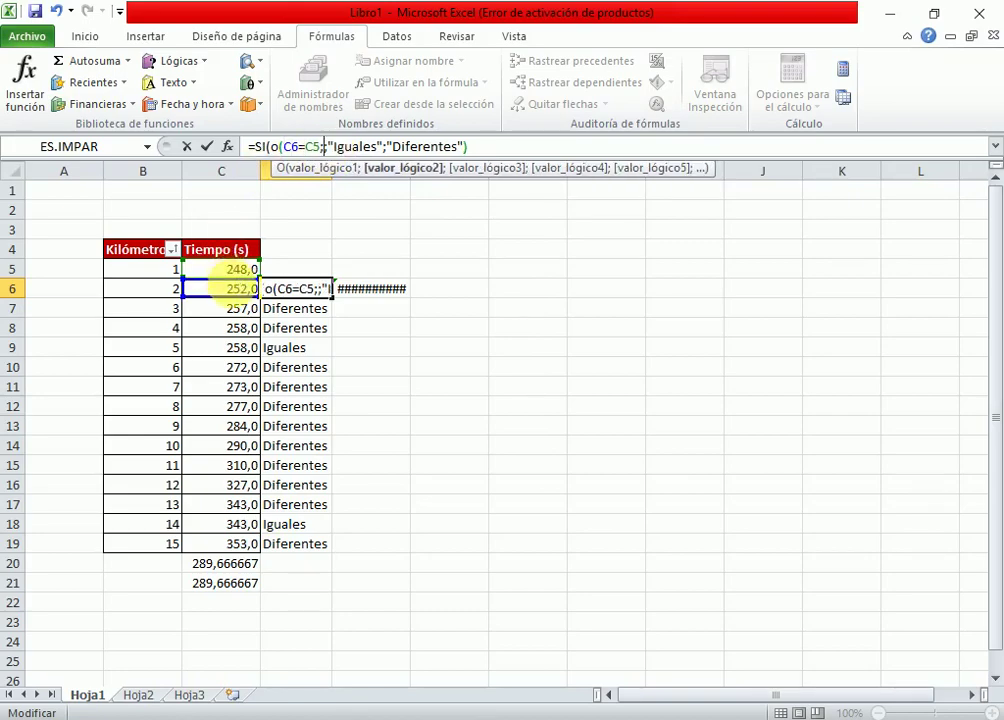
left_click(241, 295)
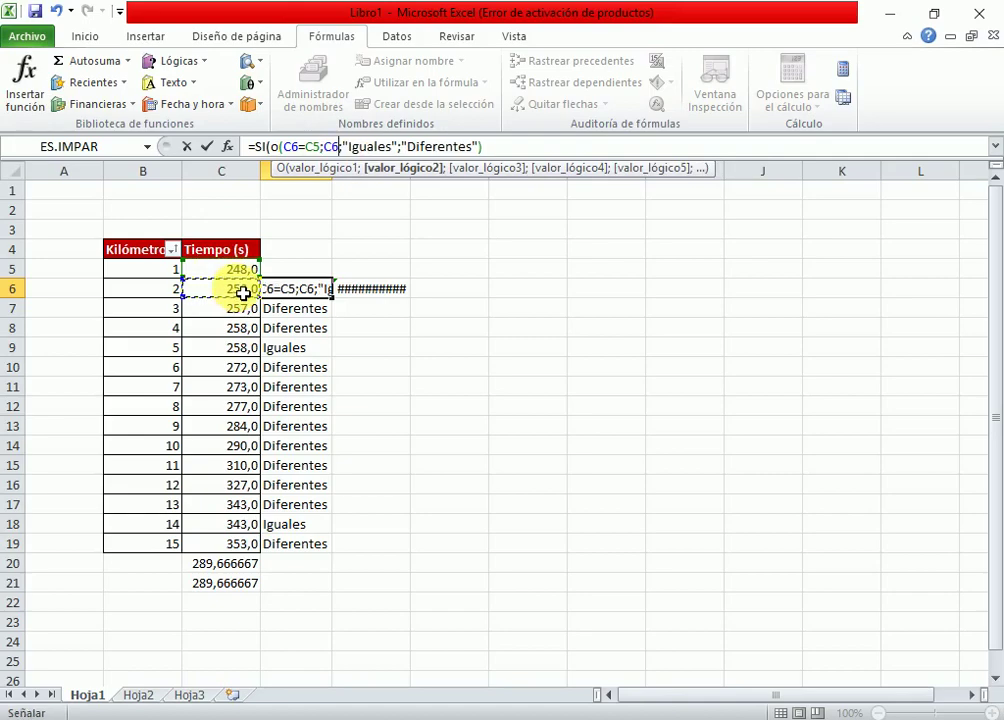
type("=")
left_click(248, 311)
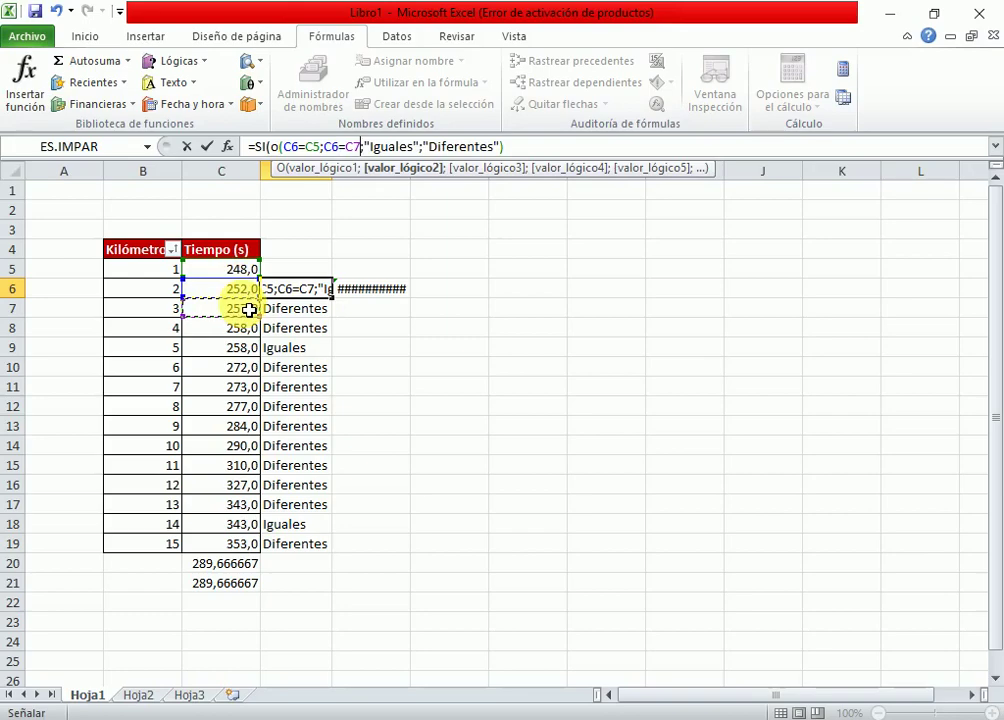
type(")")
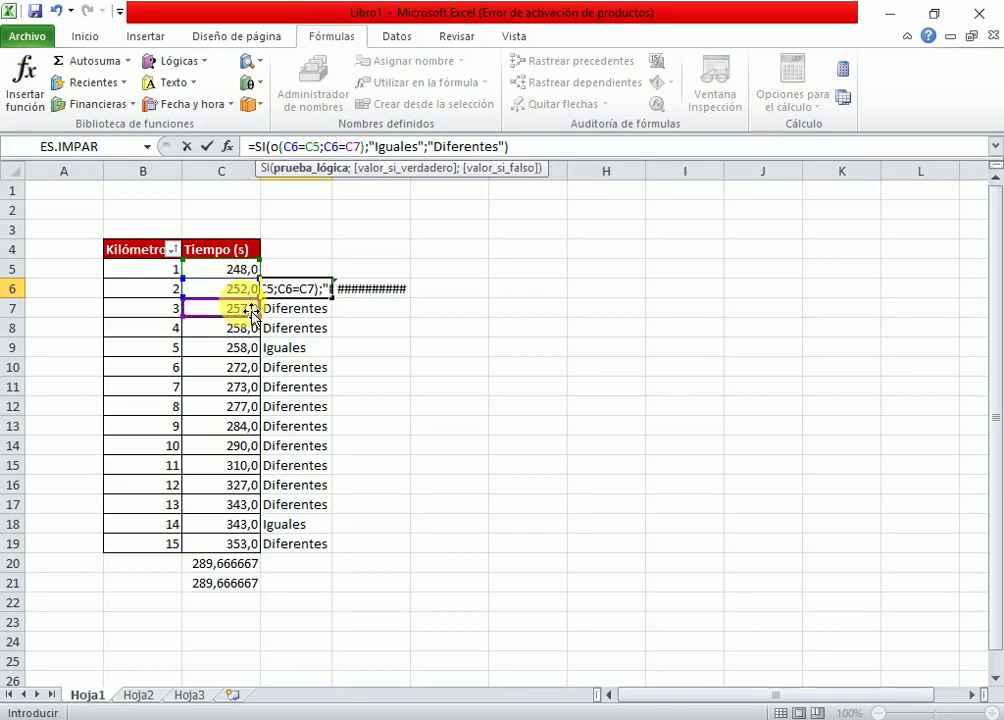
key("Return")
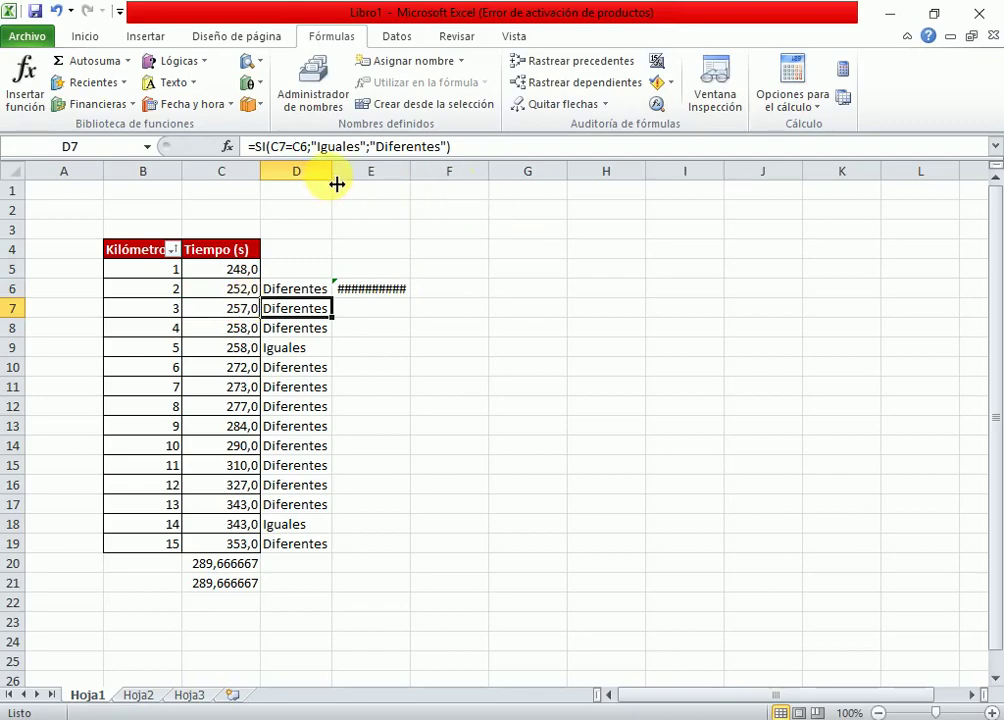
Widen columns D and E.
left_click_drag(340, 182, 379, 183)
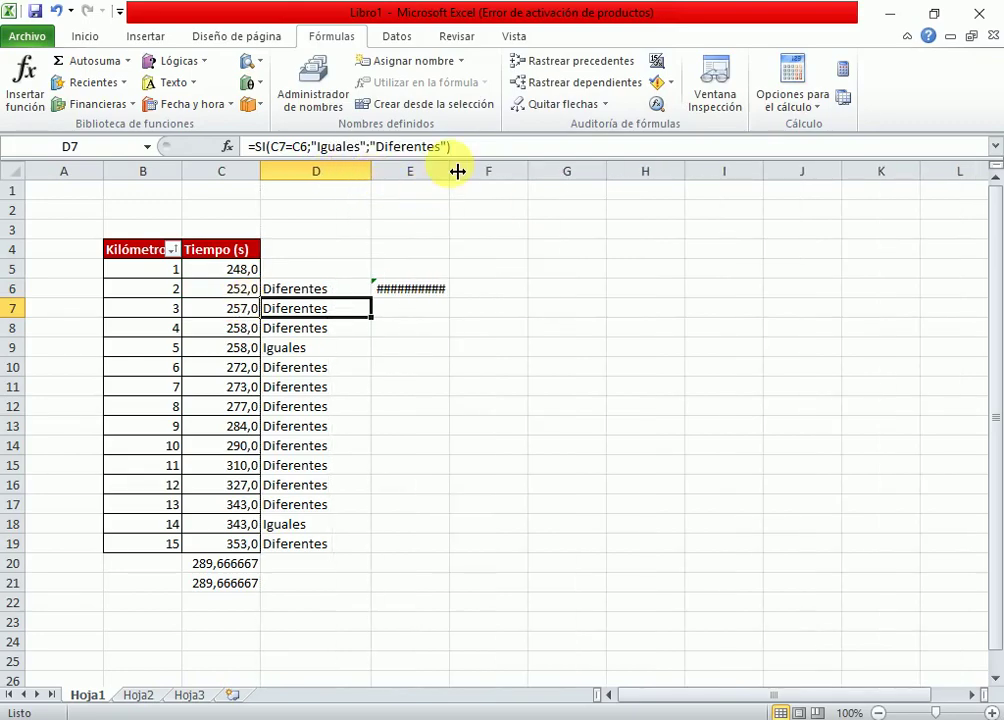
left_click_drag(457, 172, 506, 174)
left_click(437, 291)
left_click(233, 307)
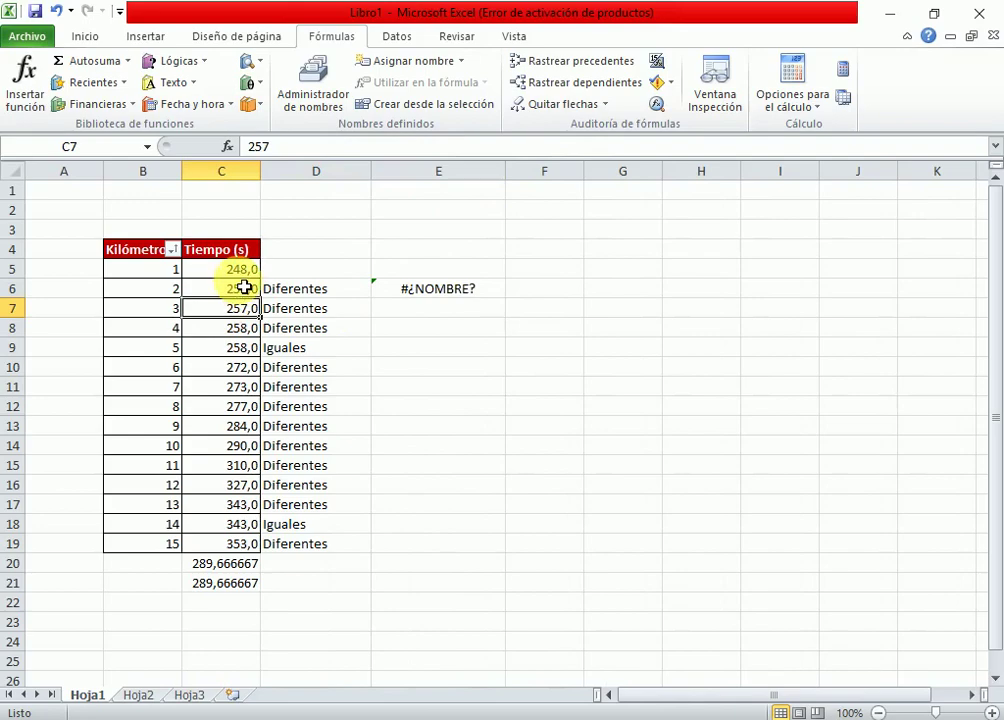
left_click(242, 287)
Copy the SI formula with the O function from D6 down to D19 and check the copies in D17 and D18.
left_click(343, 292)
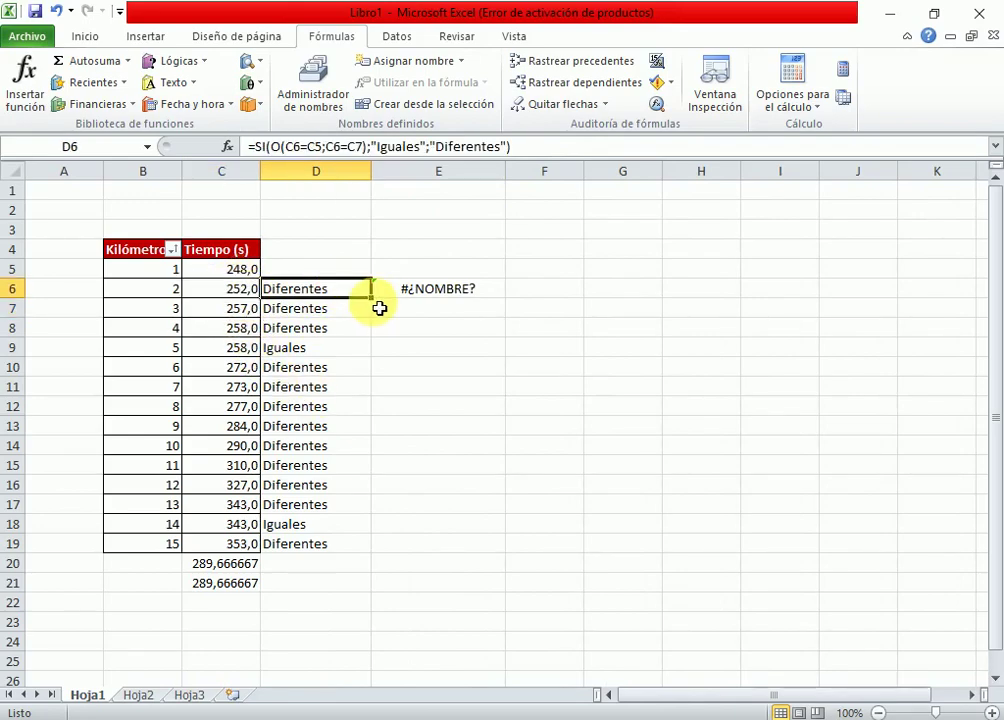
double_click(370, 298)
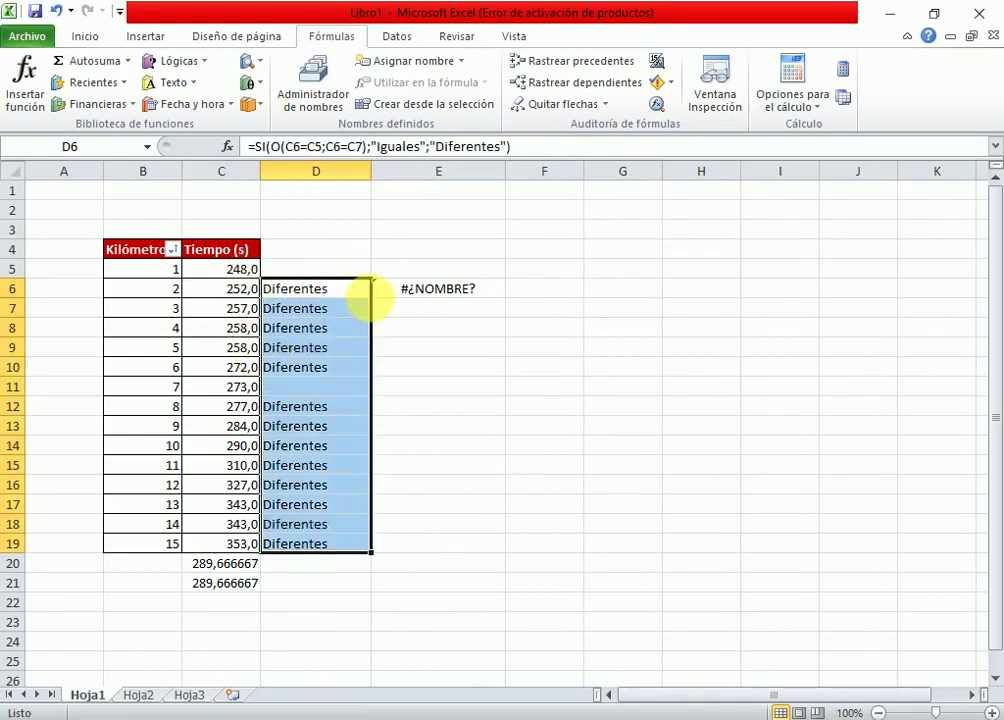
left_click(253, 505)
left_click(268, 505)
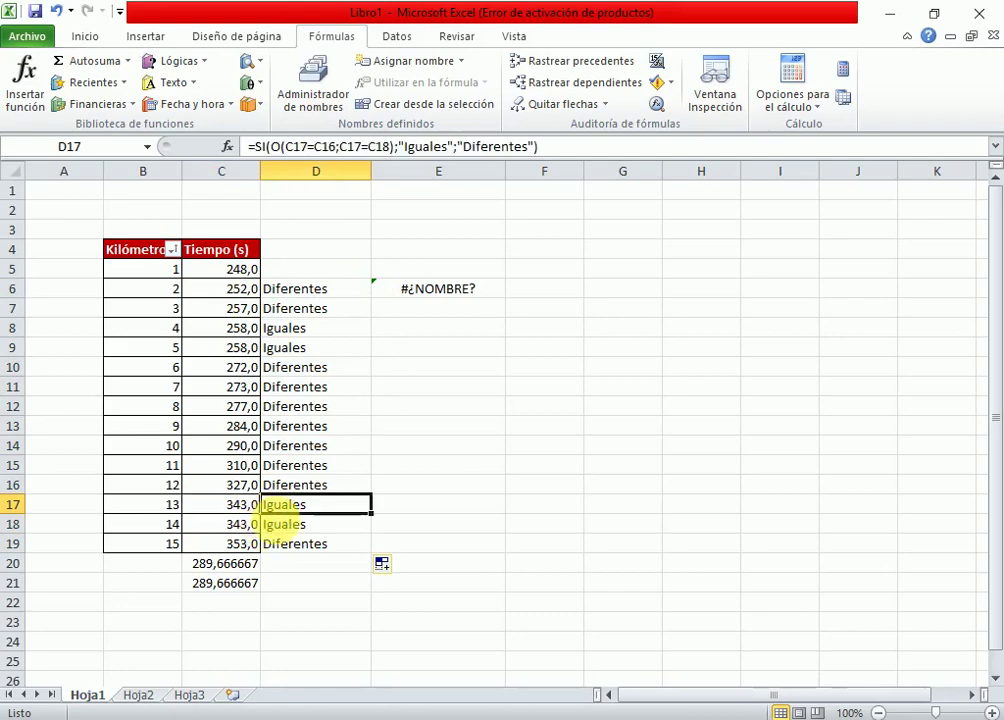
left_click(299, 530)
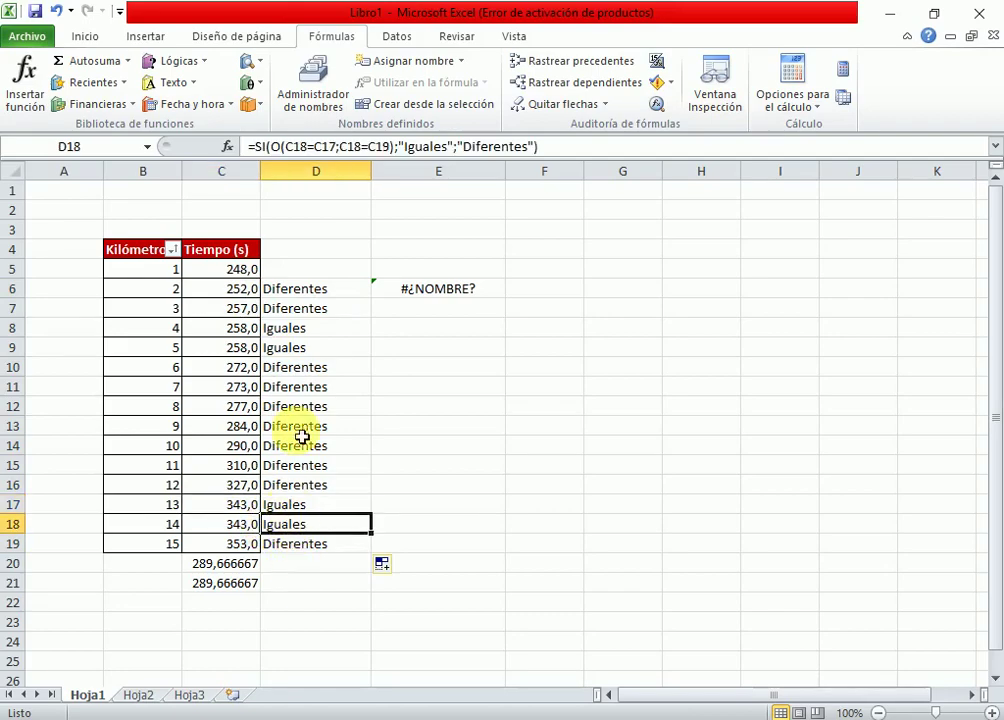
Replace the O function with Y in the SI formula of D18.
left_click(283, 146)
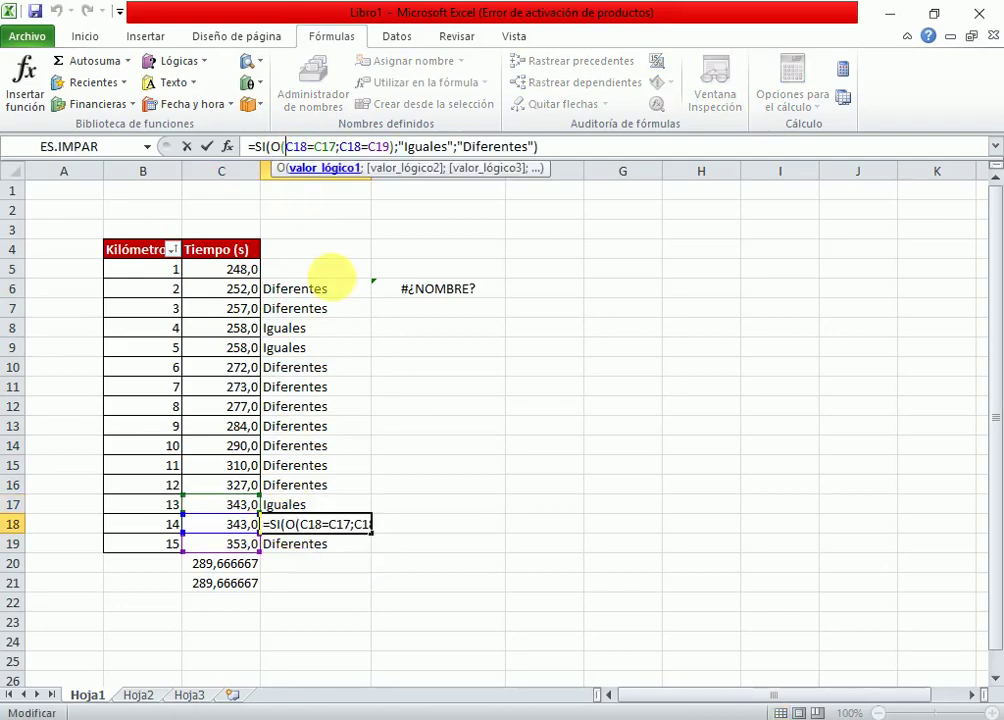
key("Escape")
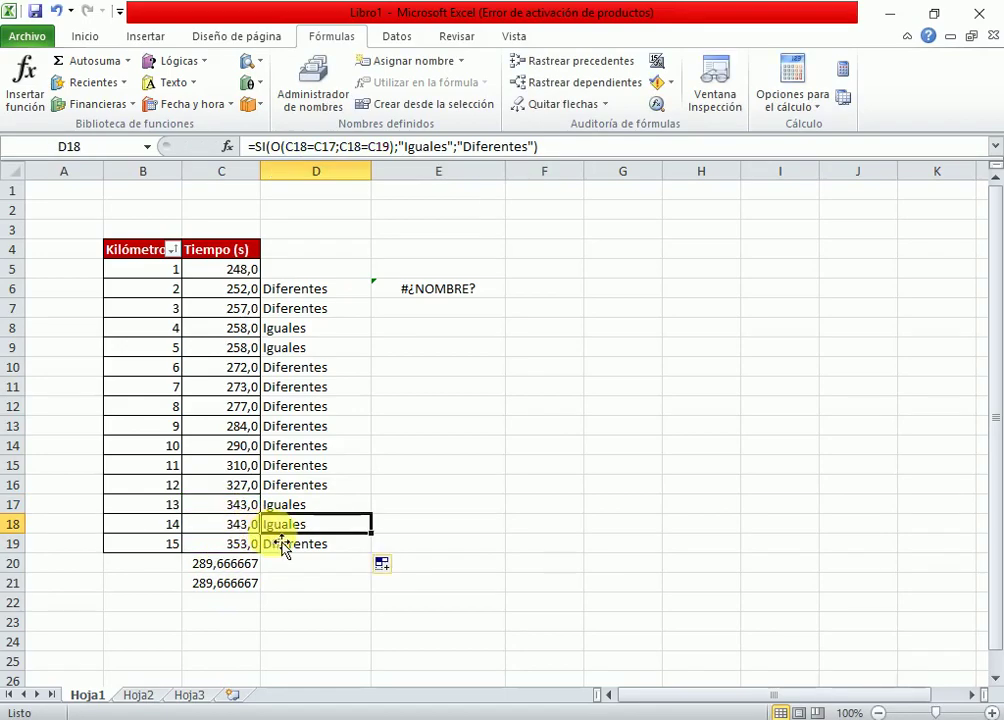
left_click(298, 503)
left_click(310, 524)
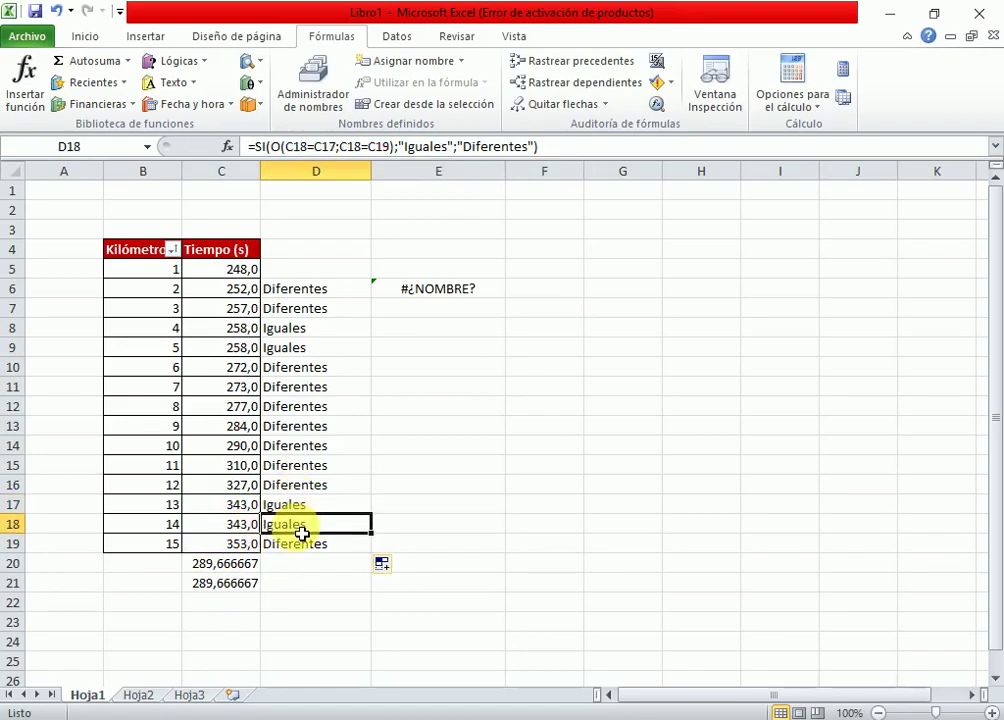
left_click(283, 146)
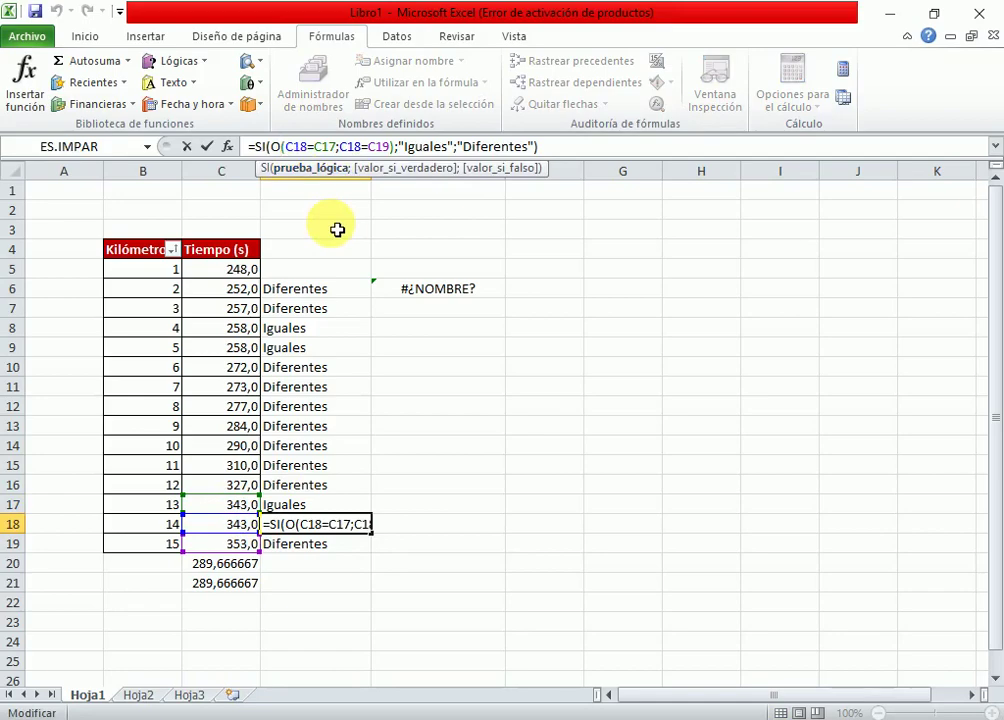
key("BackSpace")
type("y")
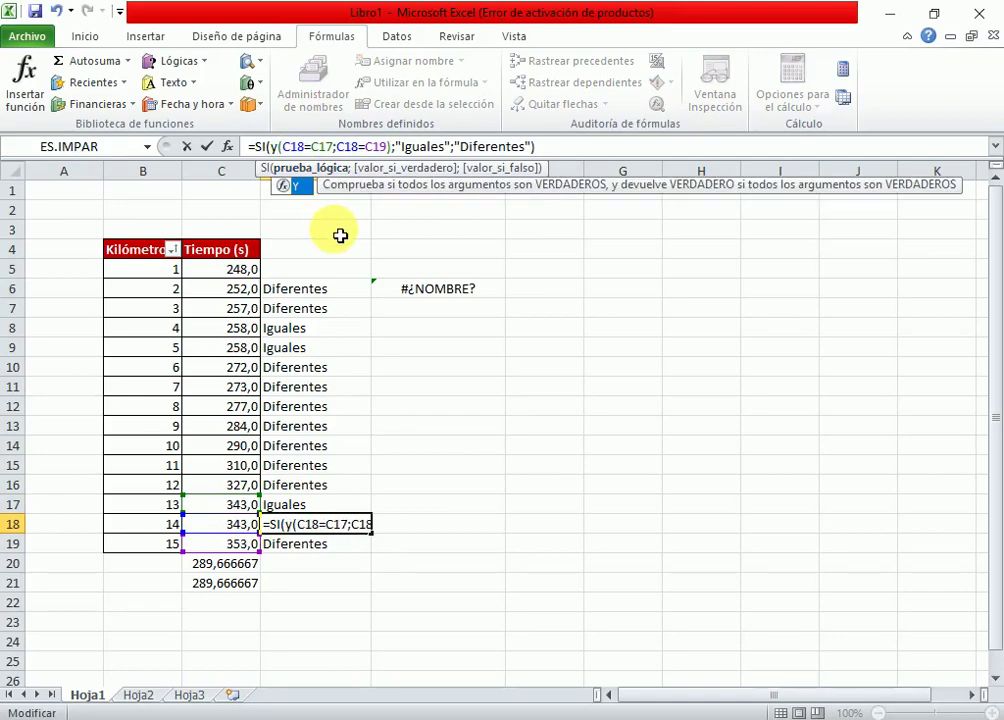
key("Return")
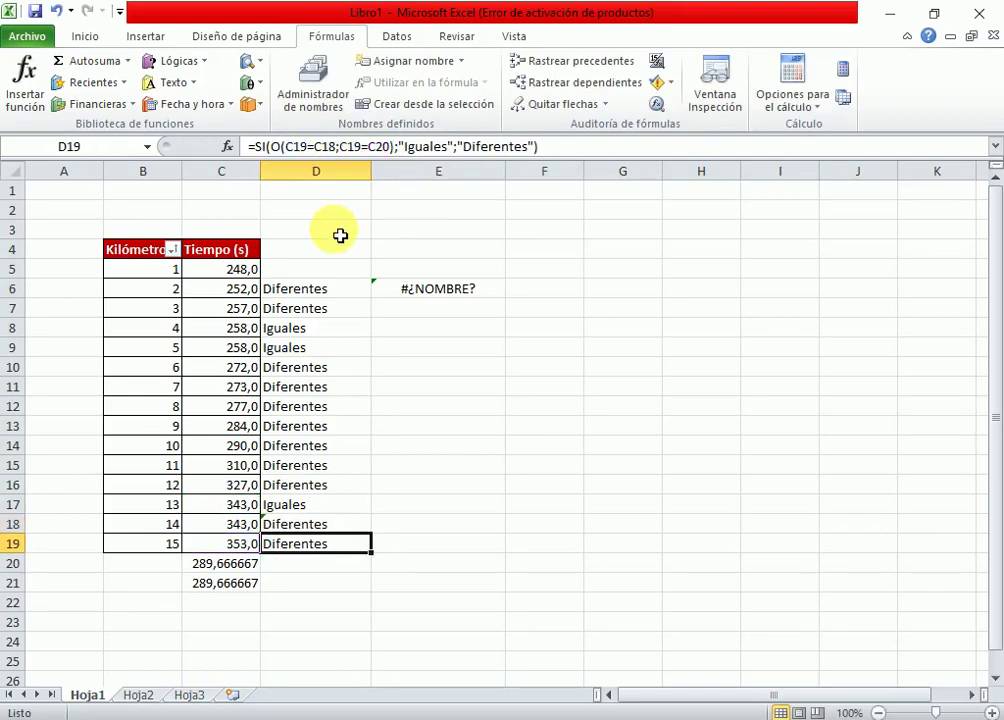
Change the time of kilometre 15 in C19 to 343 to test the Y condition in D18.
left_click(301, 529)
left_click(222, 546)
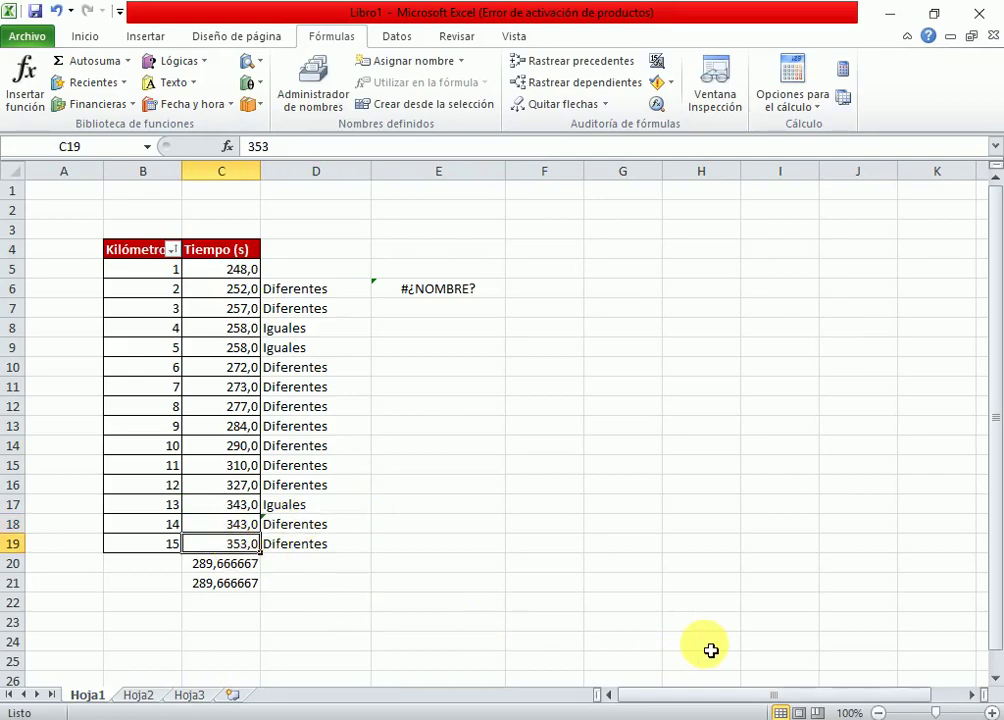
type("343")
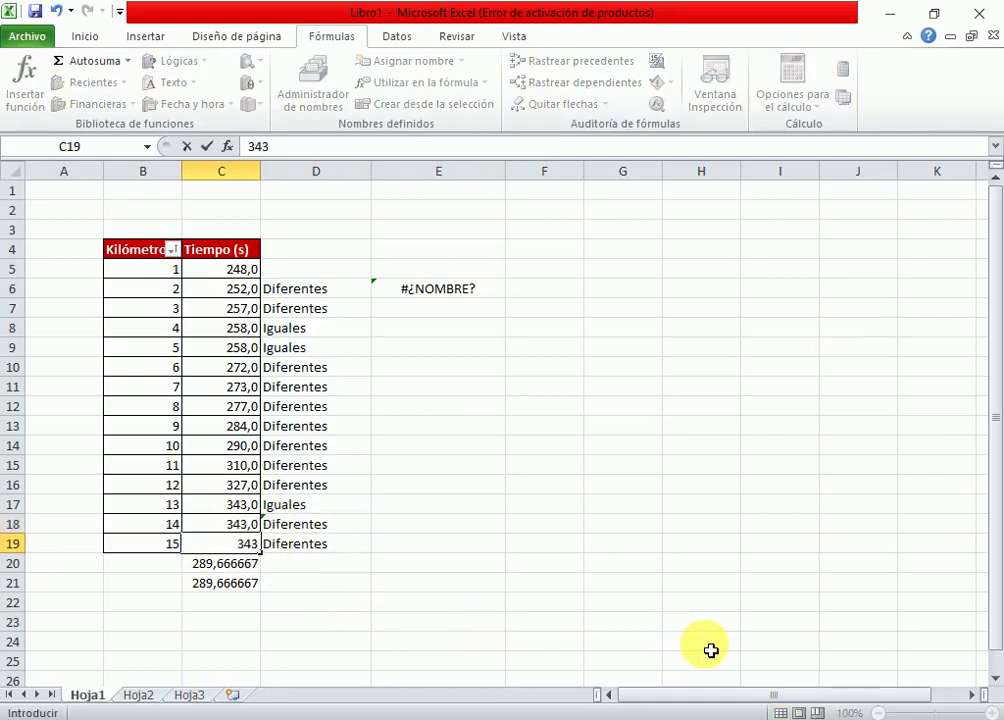
key("Return")
key("Up")
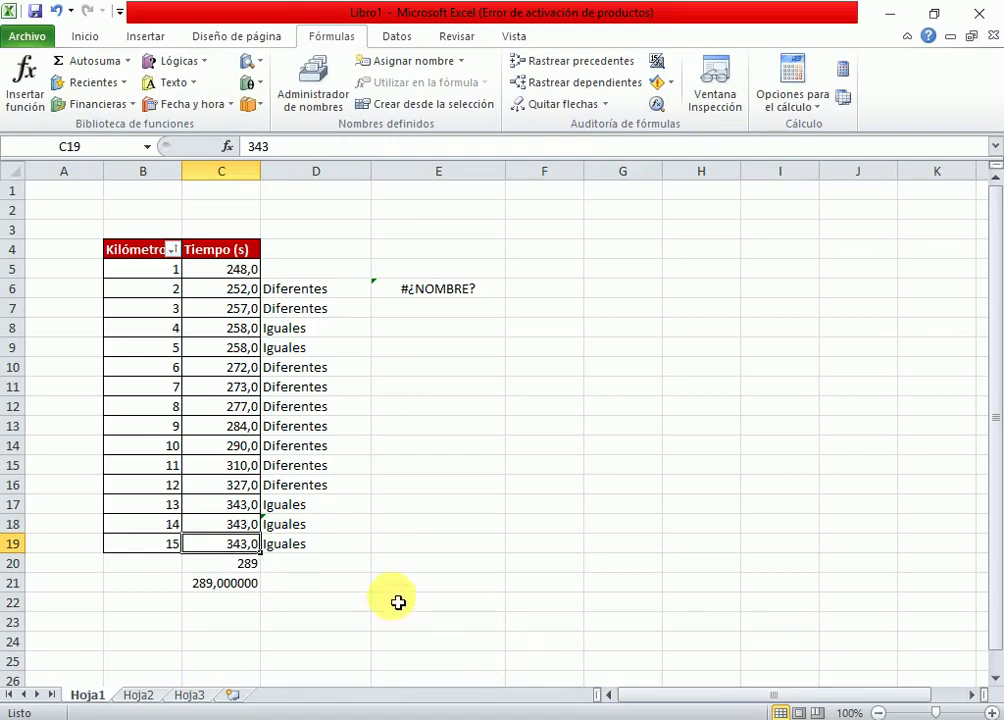
Delete the leftover =o expression from cell E6.
left_click(475, 271)
left_click(471, 290)
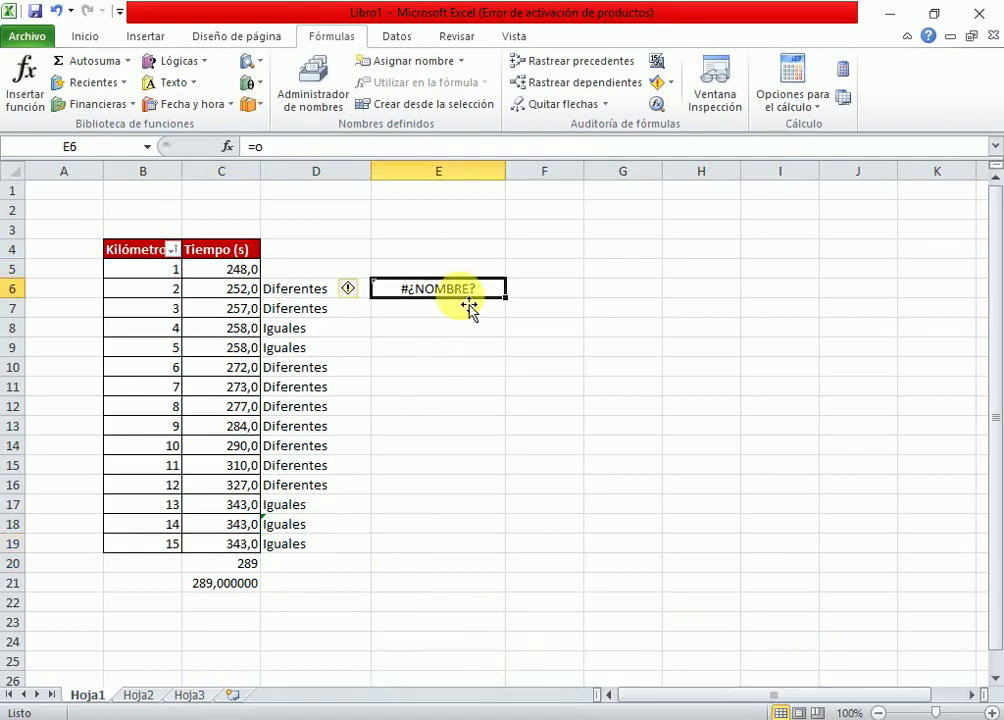
key("Delete")
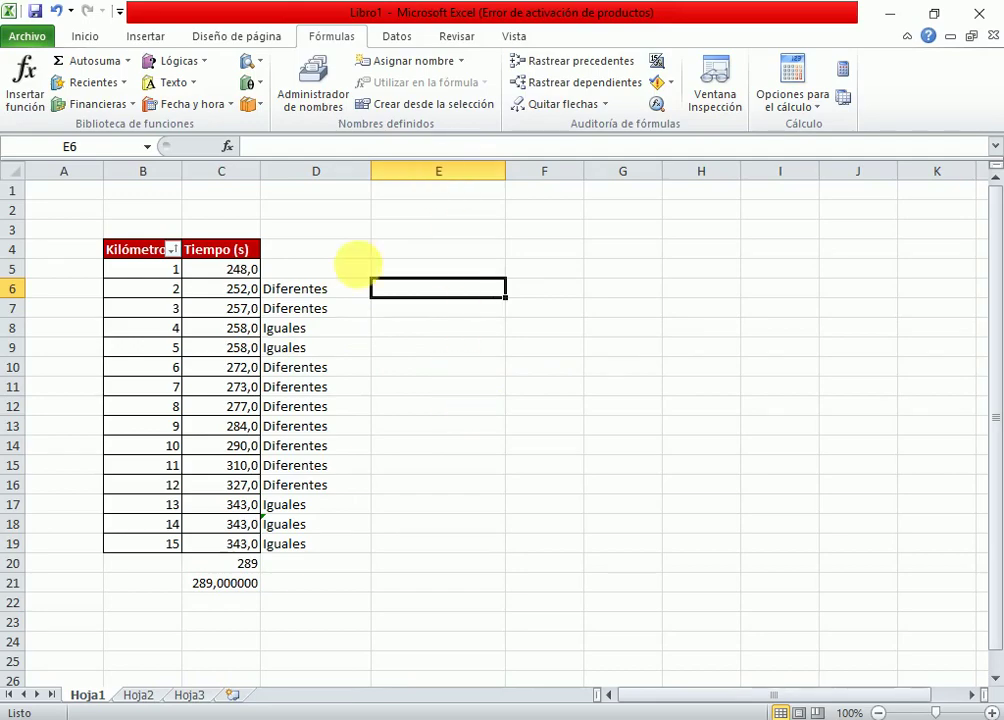
Start a conditional formatting rule on D5:D19 that highlights cells equal to Diferentes.
left_click(85, 40)
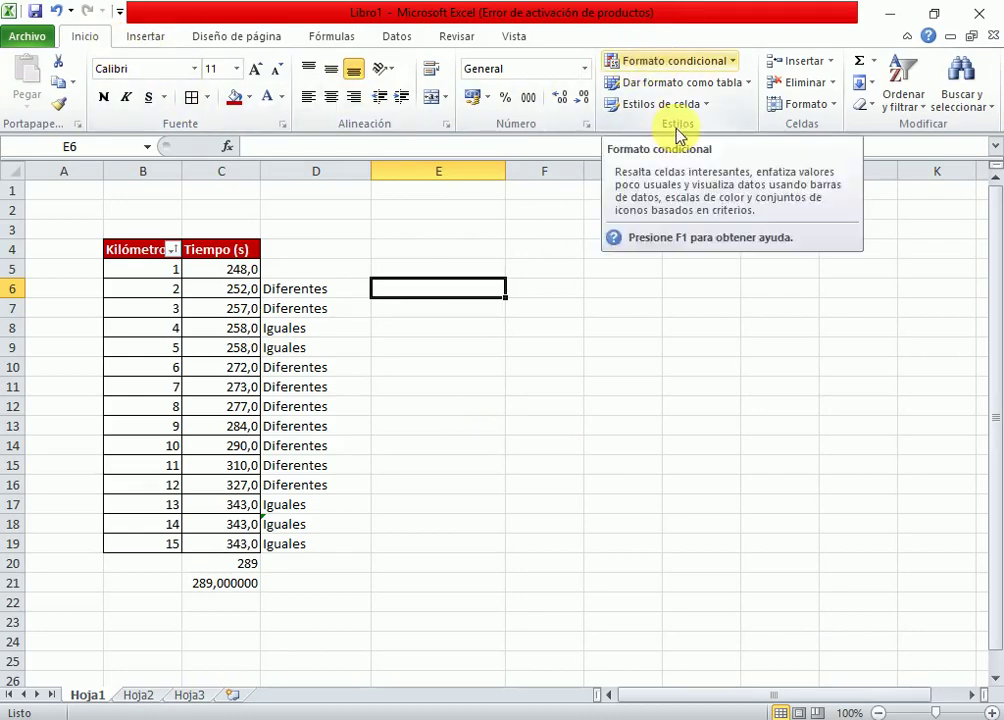
left_click_drag(242, 274, 250, 543)
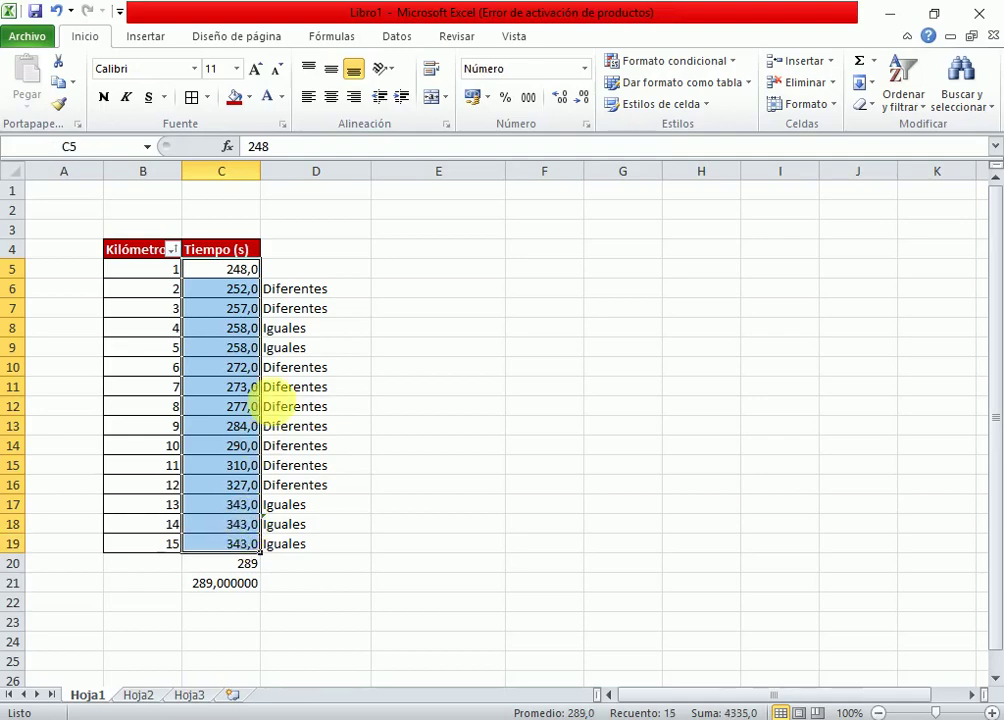
left_click_drag(300, 276, 307, 551)
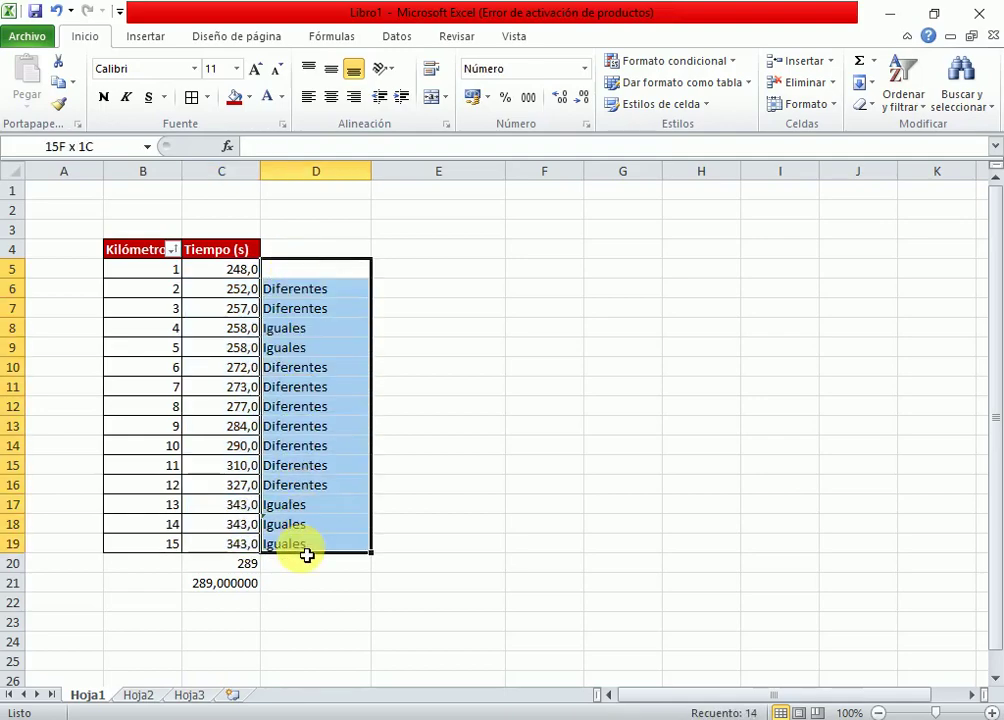
left_click(713, 62)
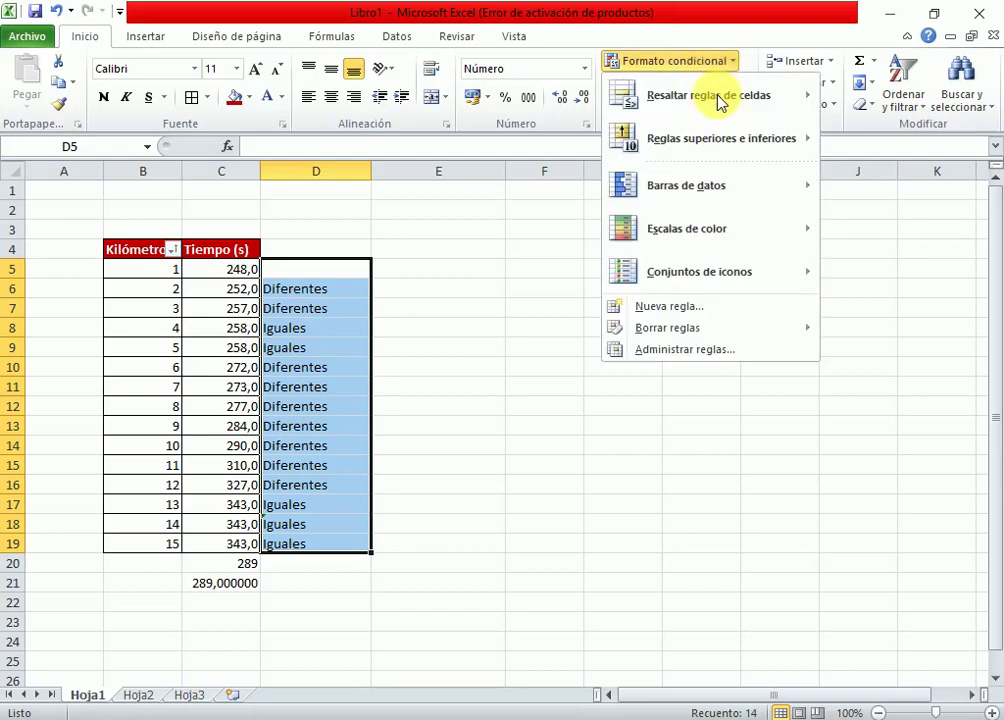
mouse_move(720, 102)
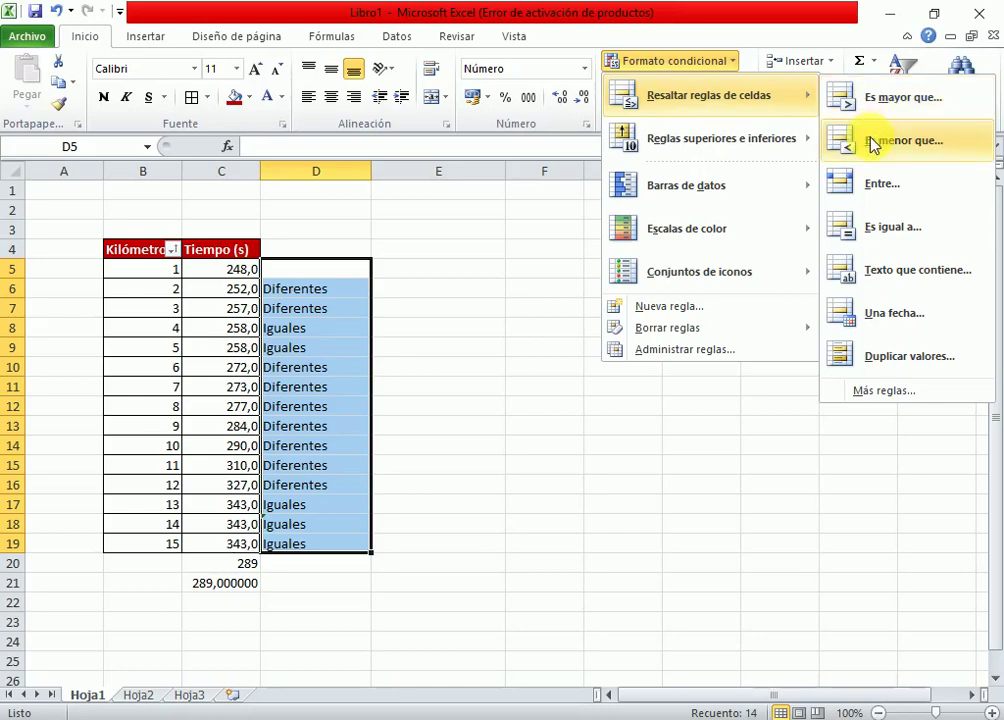
left_click(908, 233)
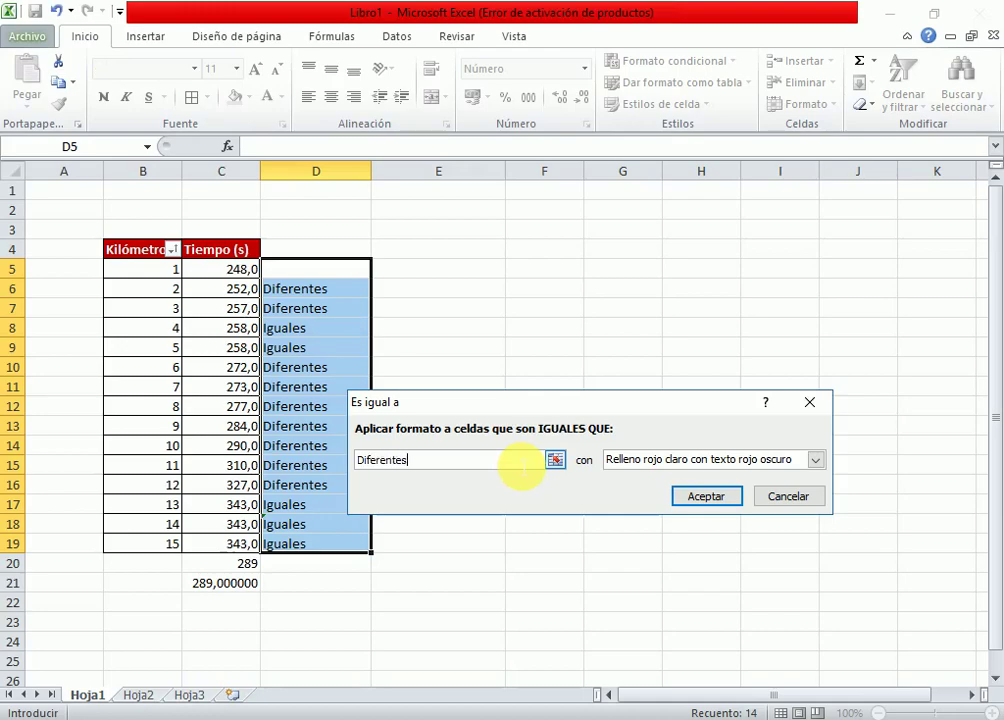
Give the Diferentes rule a custom format with an orange fill and apply it to D5:D19.
left_click(645, 462)
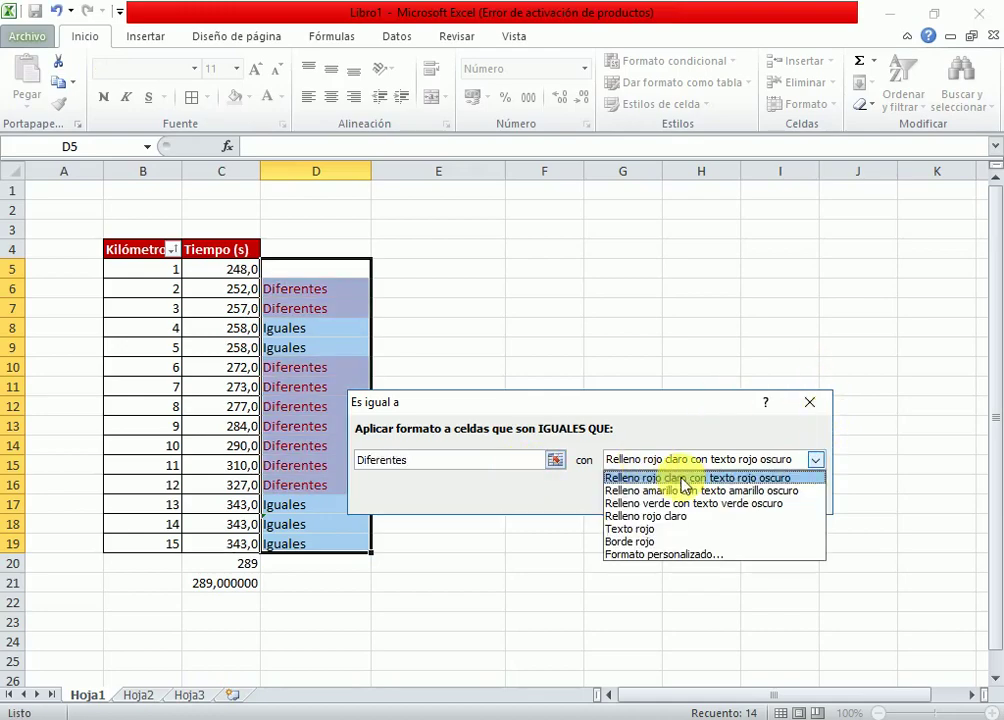
left_click(700, 555)
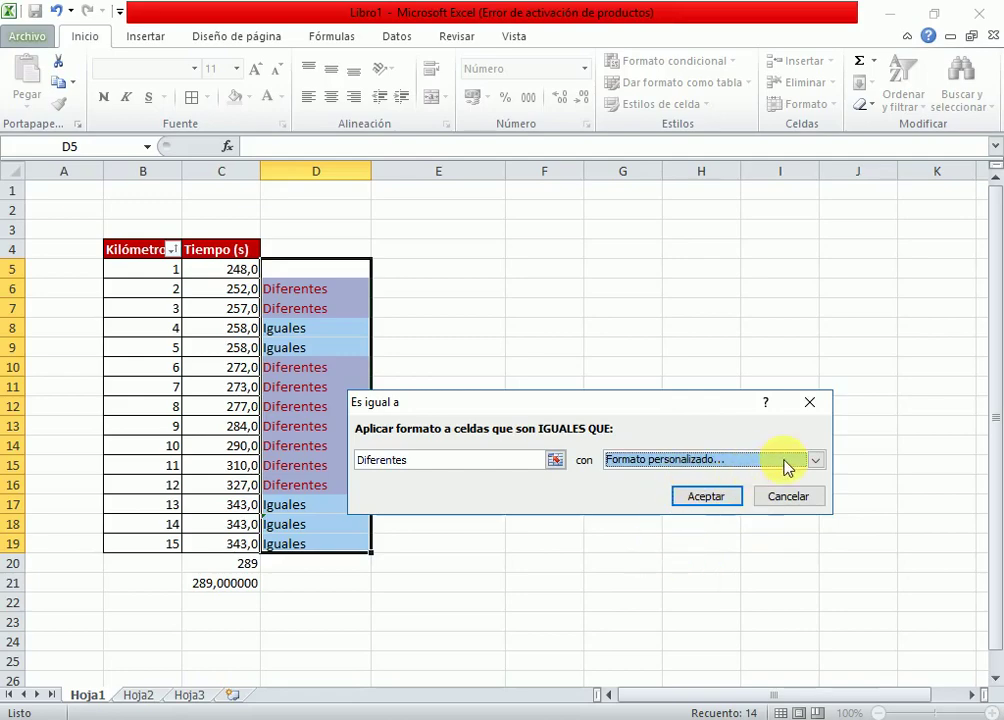
left_click(712, 500)
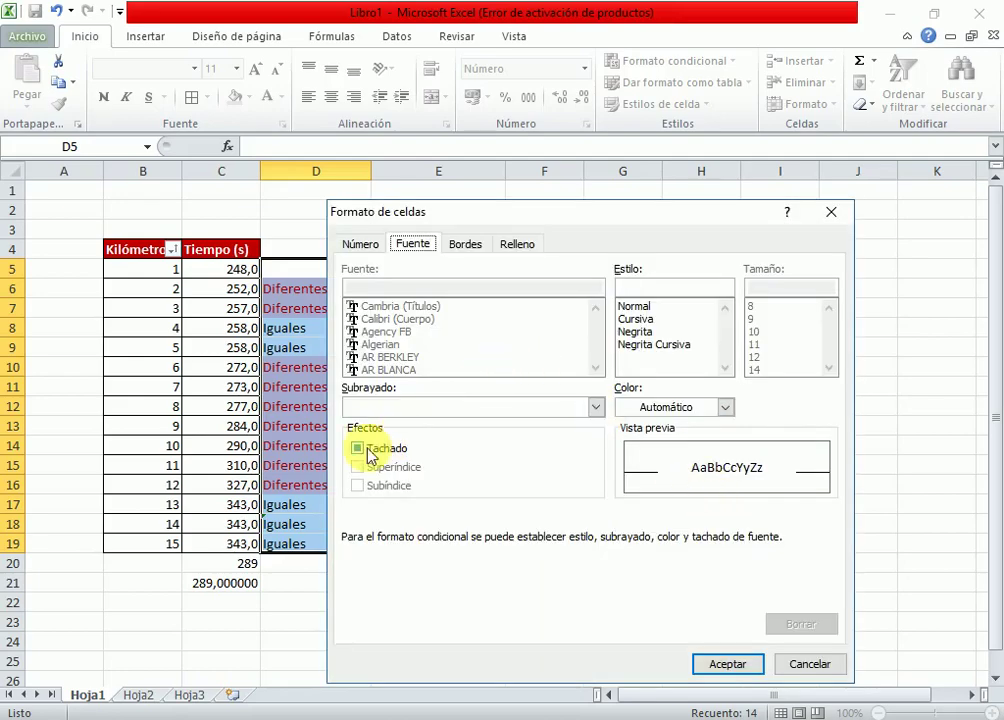
left_click(462, 244)
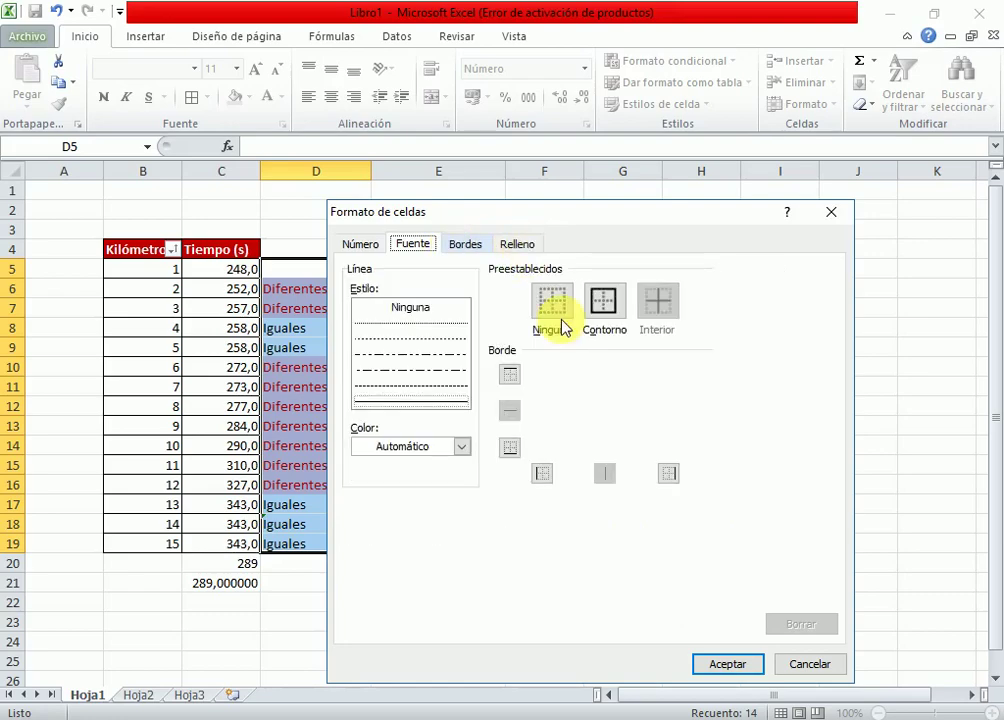
left_click(517, 244)
left_click(412, 437)
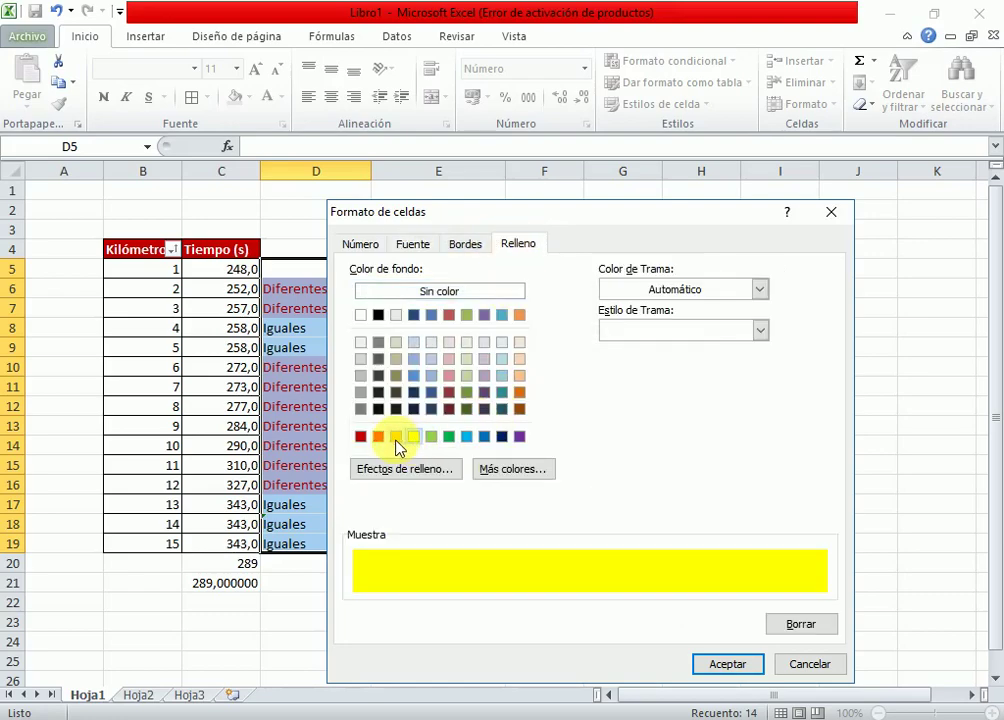
left_click(396, 440)
left_click(724, 664)
left_click(704, 496)
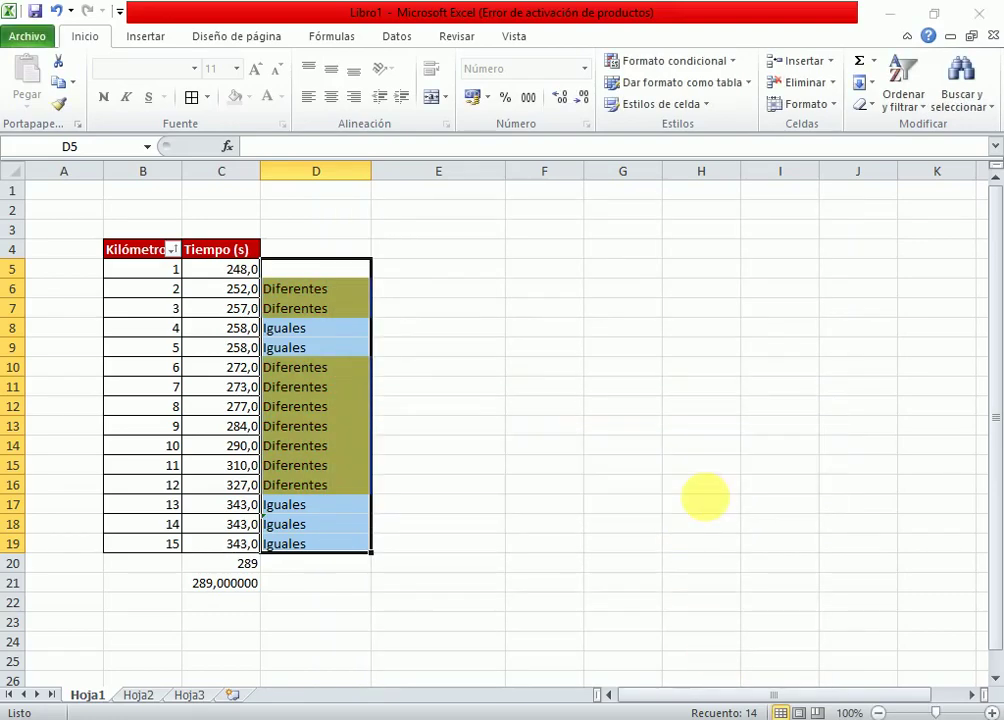
left_click(438, 367)
Highlight times in C5:C19 greater than the average in =$C$21 with light red fill and dark red text.
left_click_drag(231, 269, 246, 546)
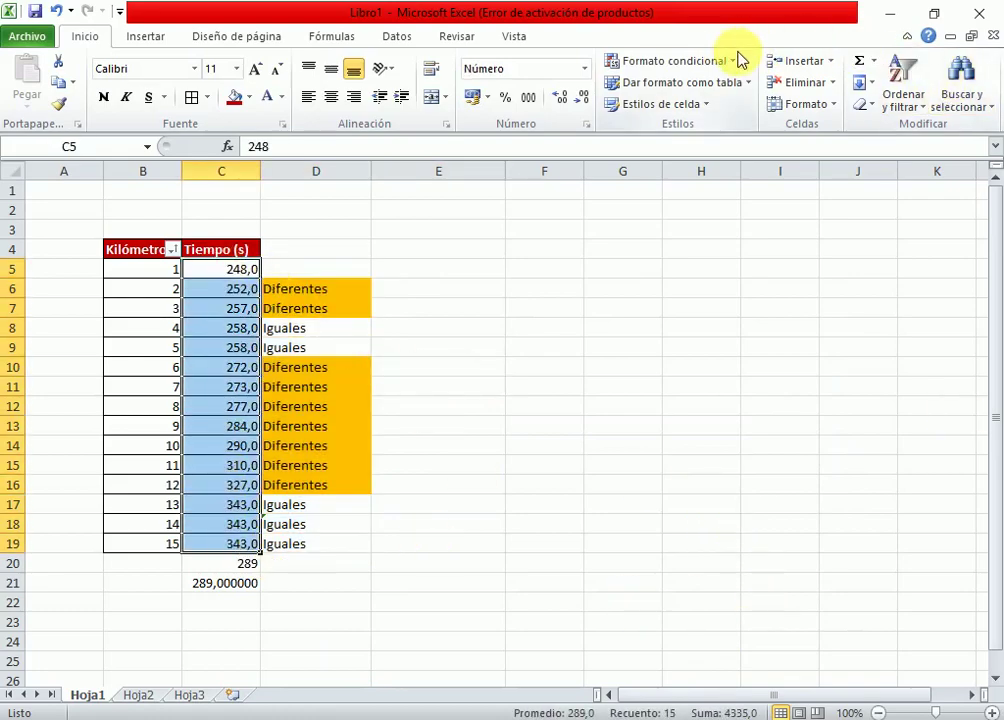
left_click(700, 62)
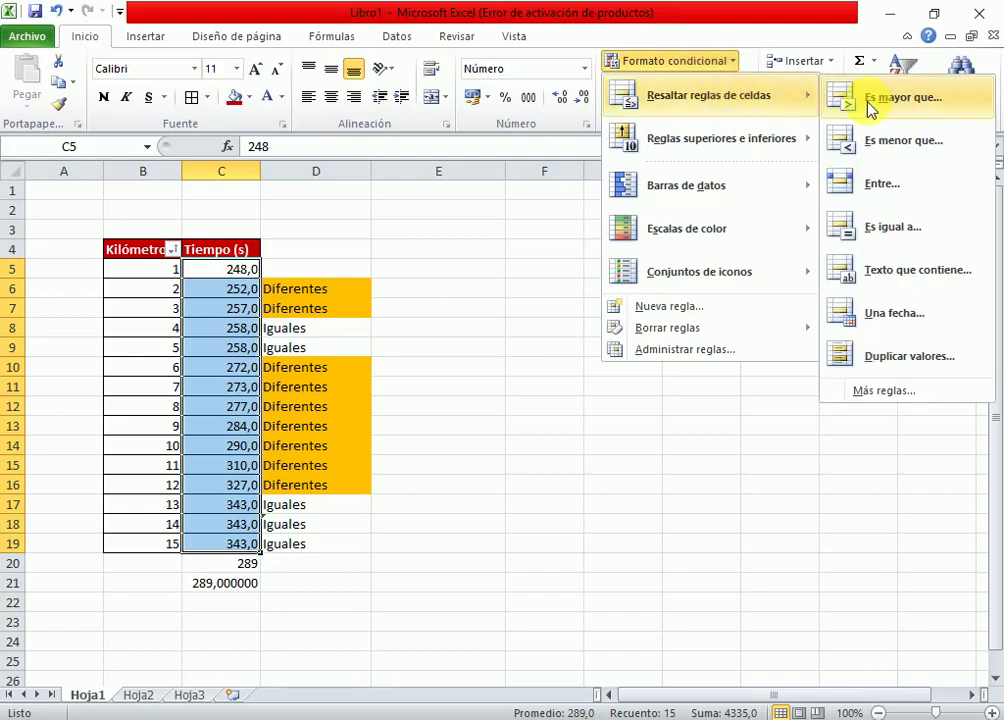
left_click(880, 98)
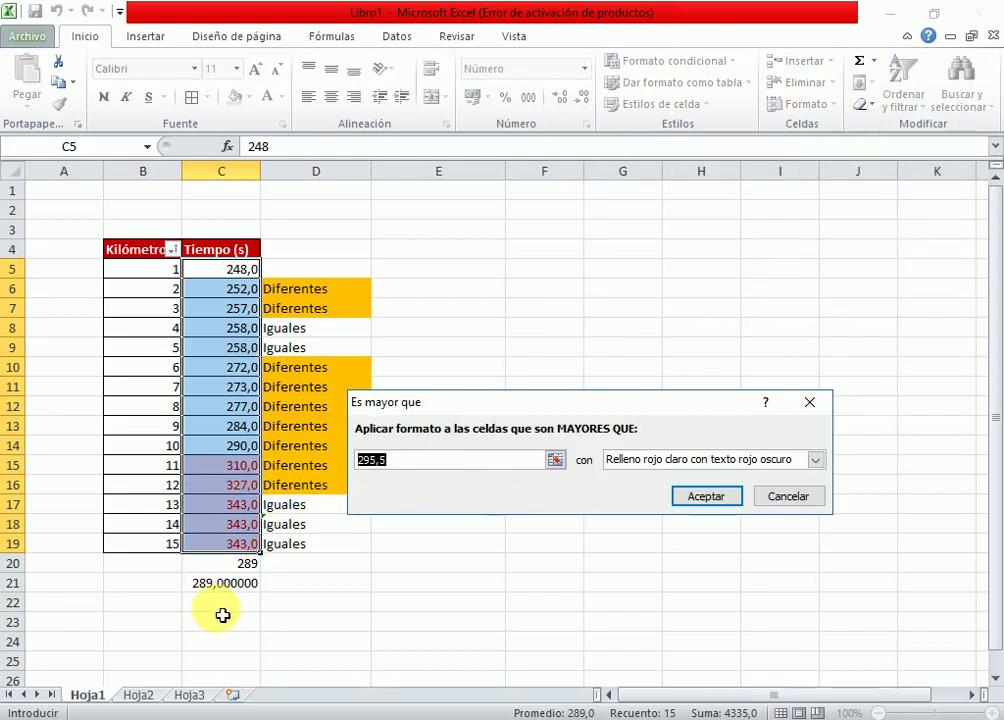
left_click(445, 460)
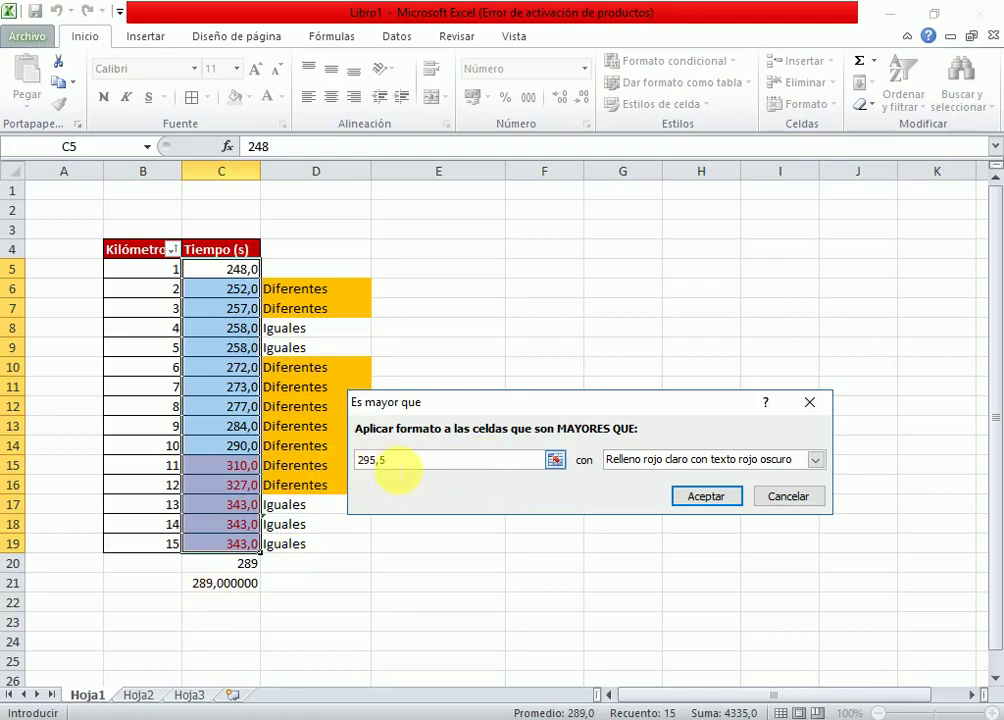
double_click(400, 466)
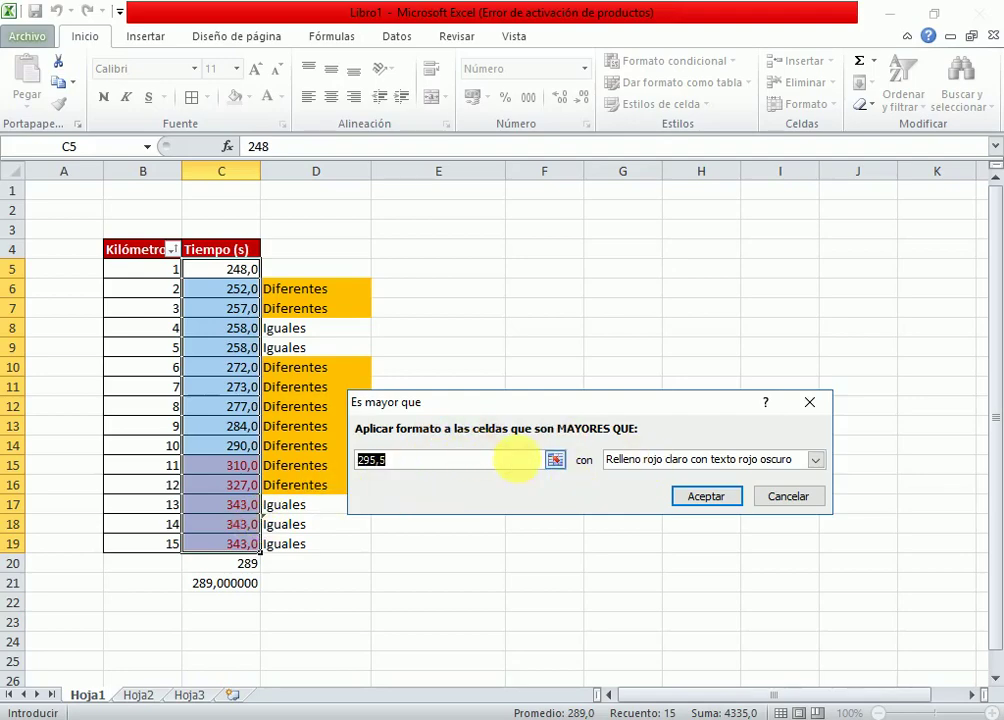
left_click(556, 461)
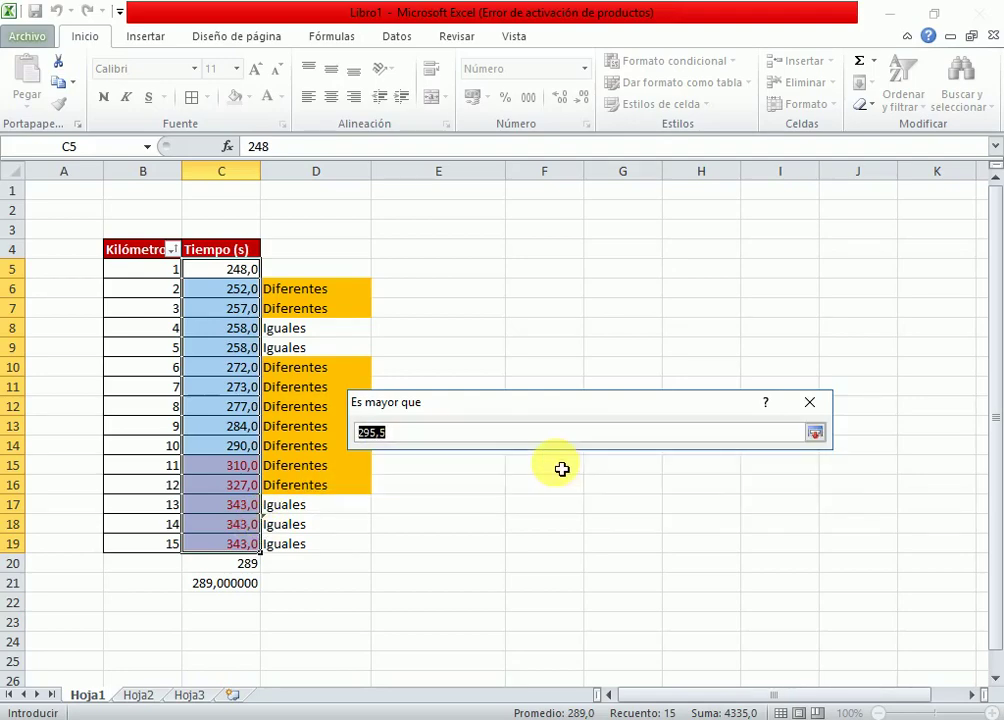
left_click(252, 590)
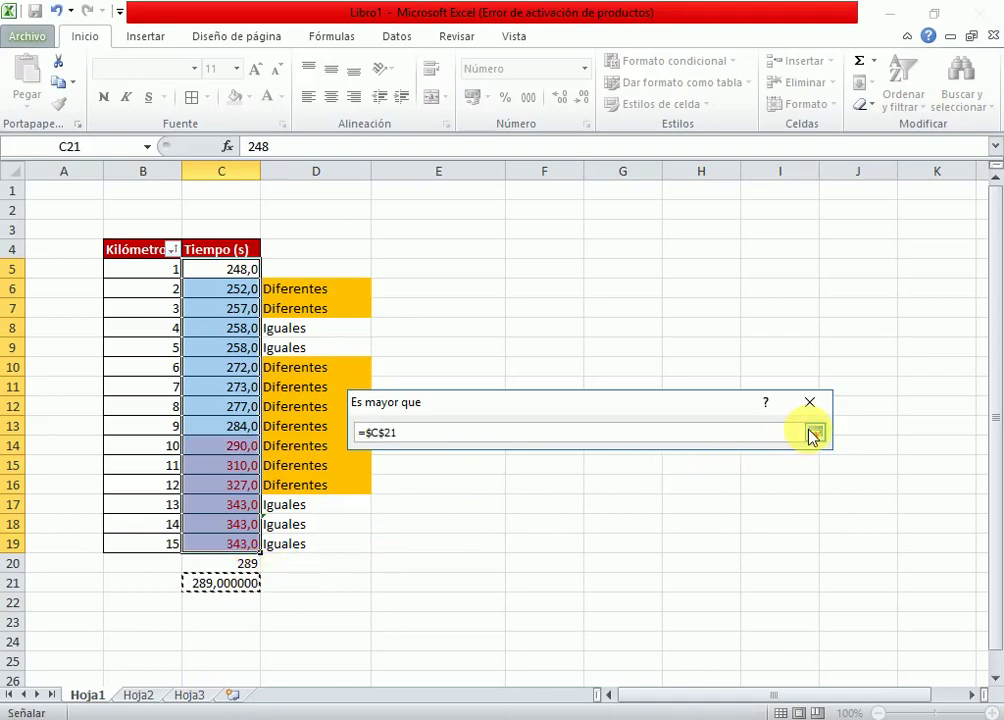
left_click(814, 434)
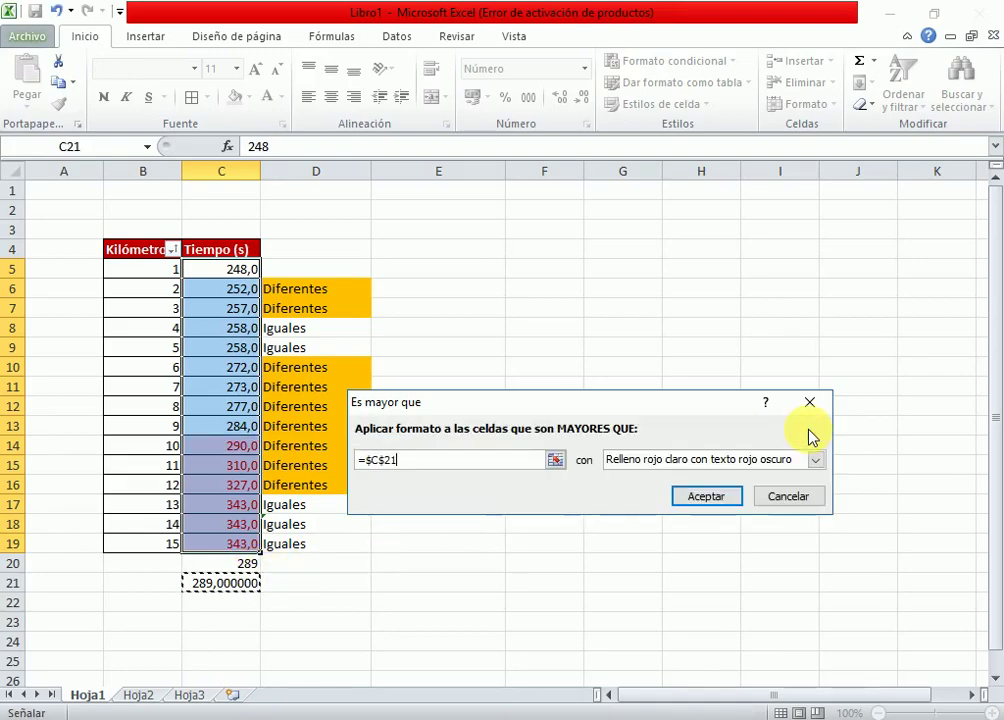
left_click(706, 496)
left_click(652, 601)
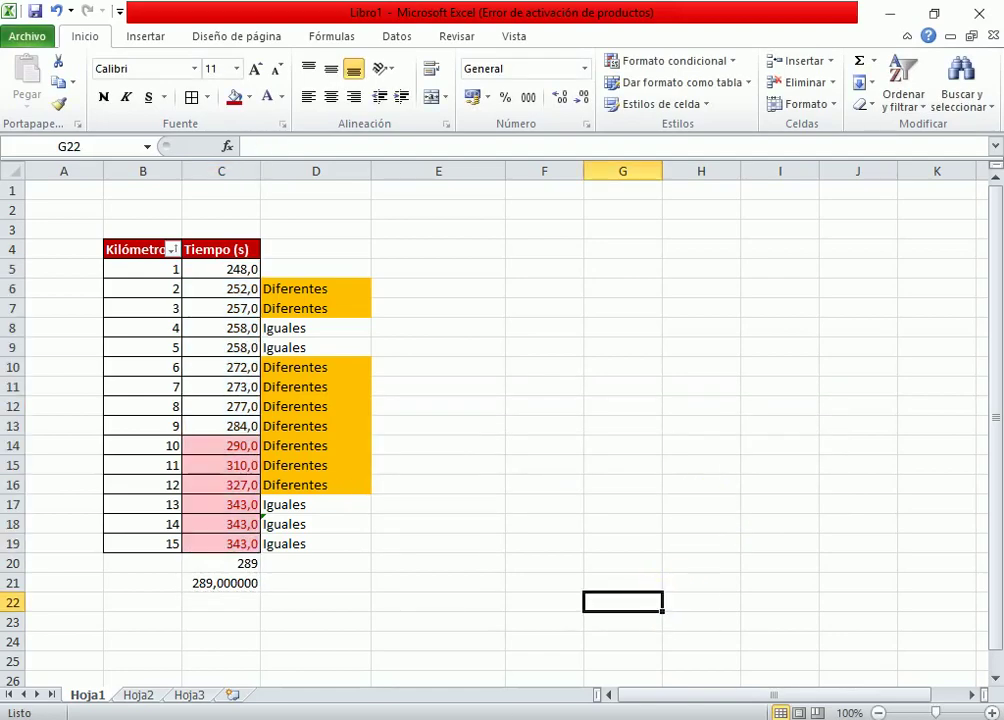